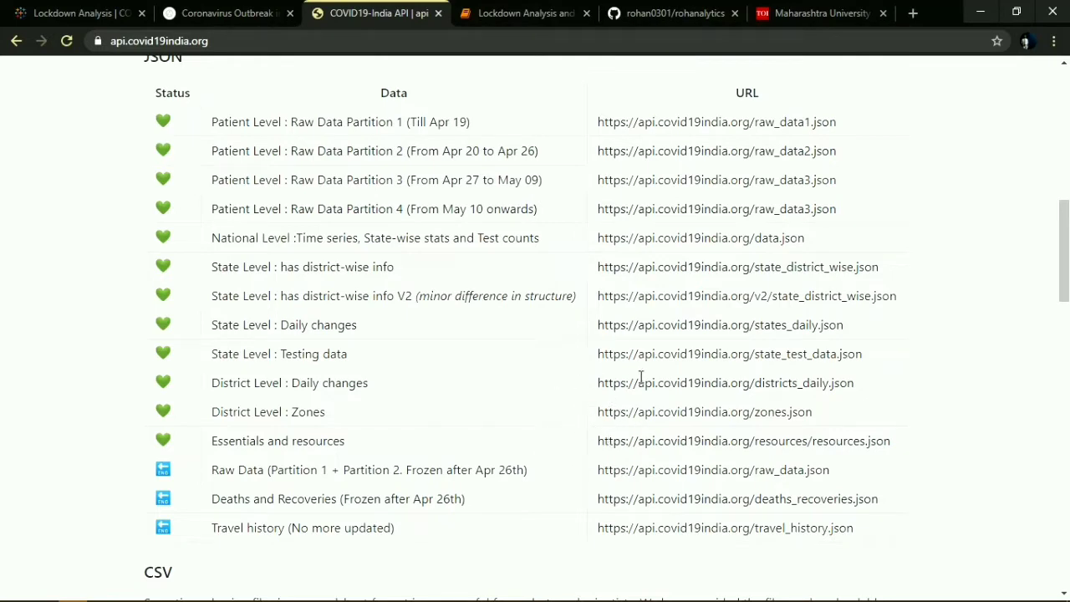
Step: Open the National Level data.json URL from the API's JSON list in a new browser tab
left_click_drag(805, 245, 601, 238)
left_click(535, 239)
left_click_drag(818, 244, 458, 15)
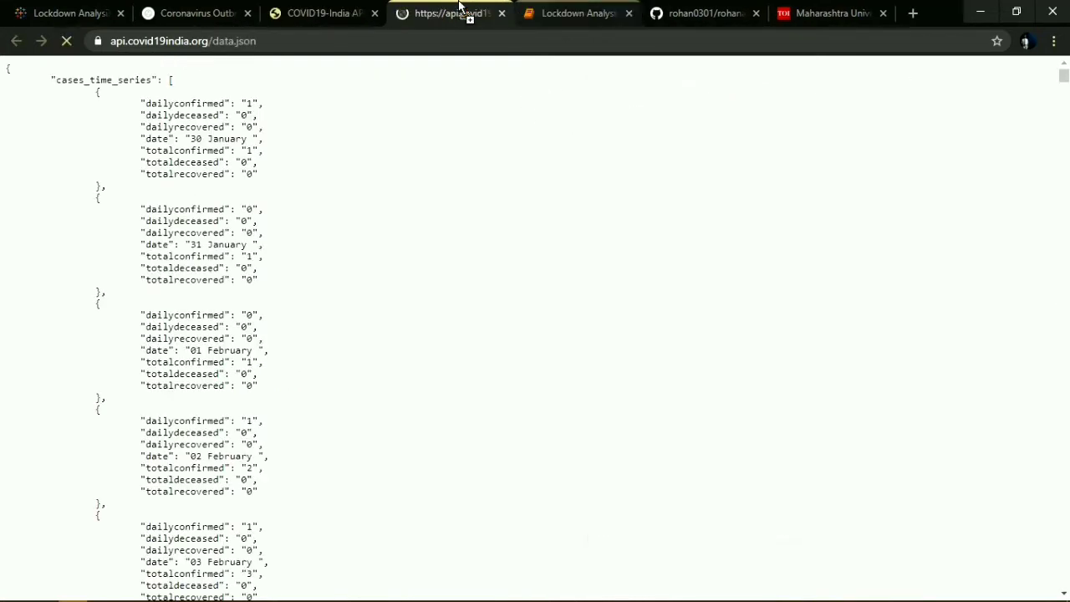
Step: Examine the cases_time_series records in data.json, including the format of the date field
left_click_drag(7, 73, 199, 412)
left_click(311, 364)
scroll(297, 350, "down", 6)
scroll(294, 345, "down", 4)
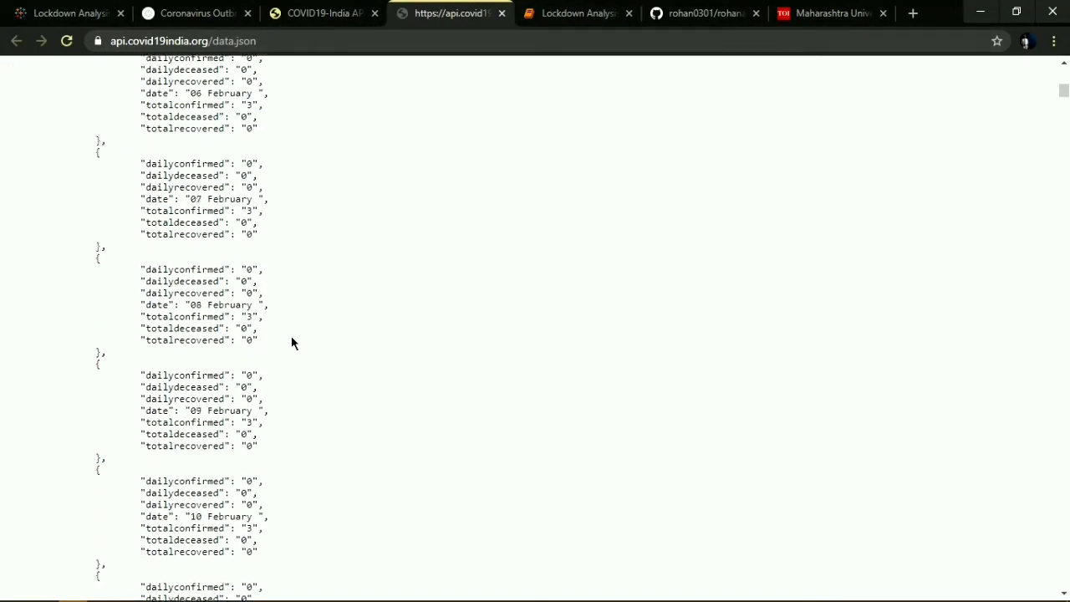
scroll(288, 331, "up", 10)
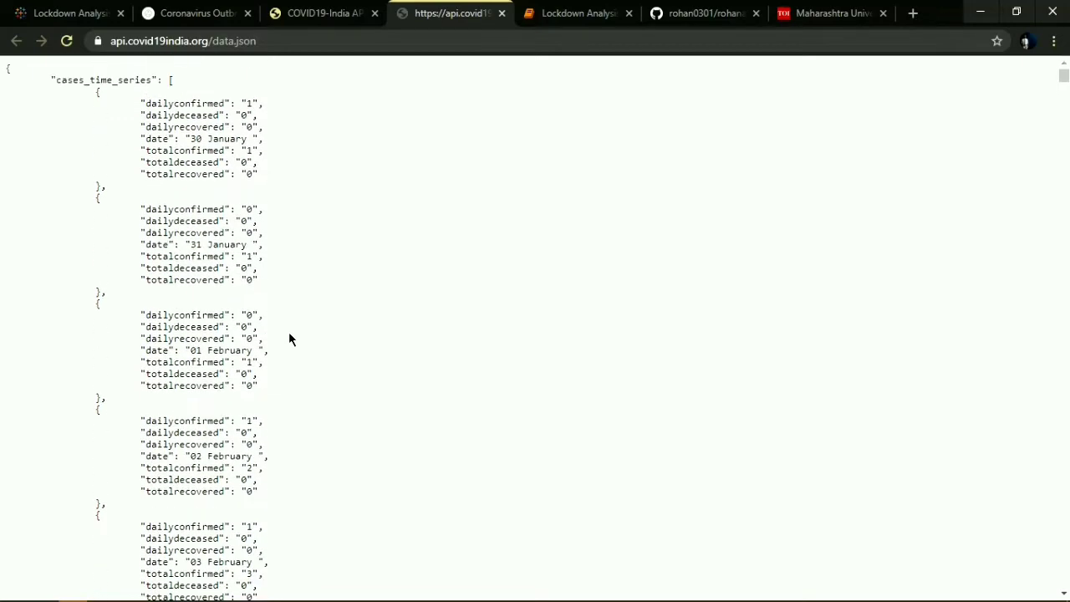
left_click_drag(191, 139, 267, 140)
left_click(284, 166)
Step: Load the District Level zones.json URL from the API list in the tab that shows data.json
left_click(333, 10)
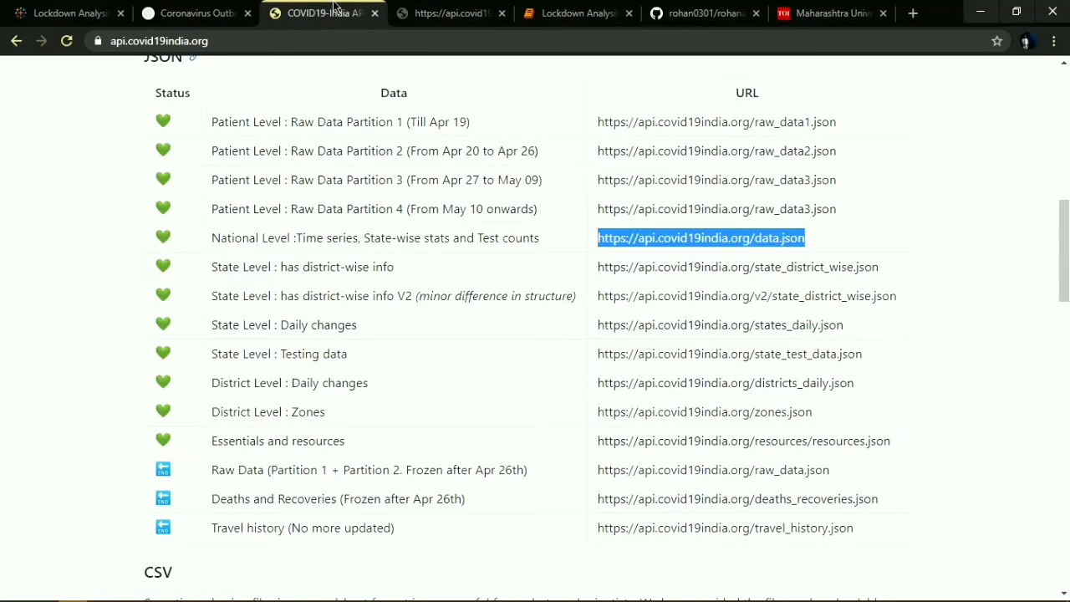
left_click(406, 13)
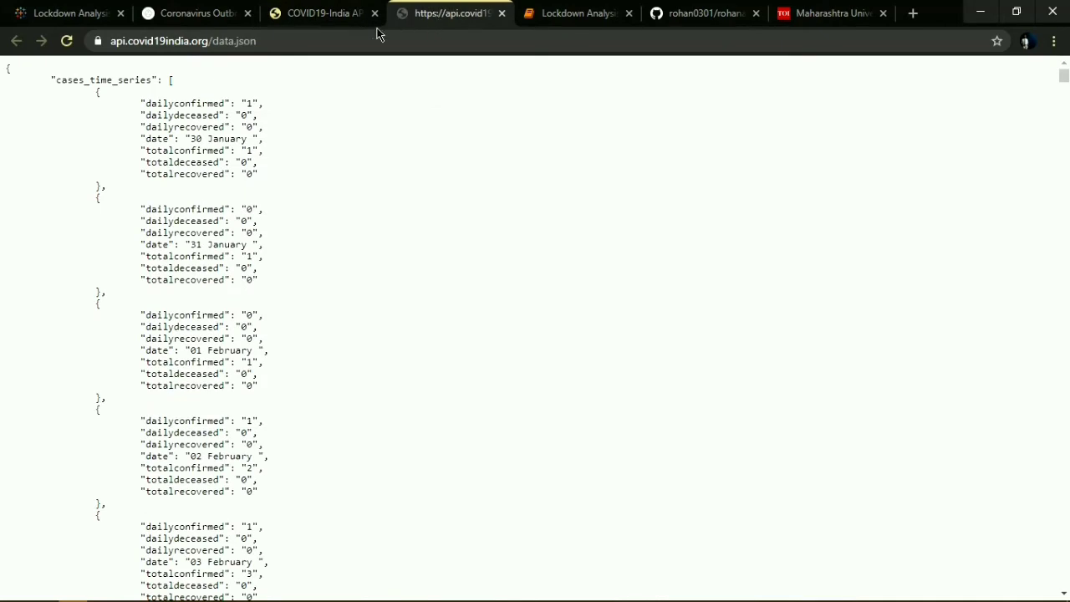
left_click(352, 13)
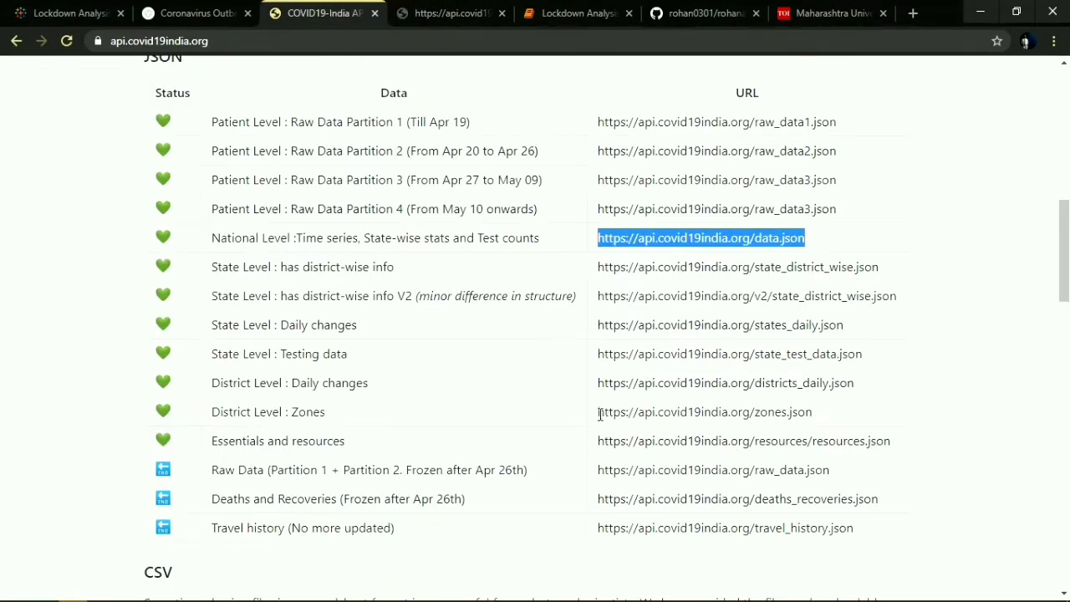
left_click_drag(597, 411, 477, 7)
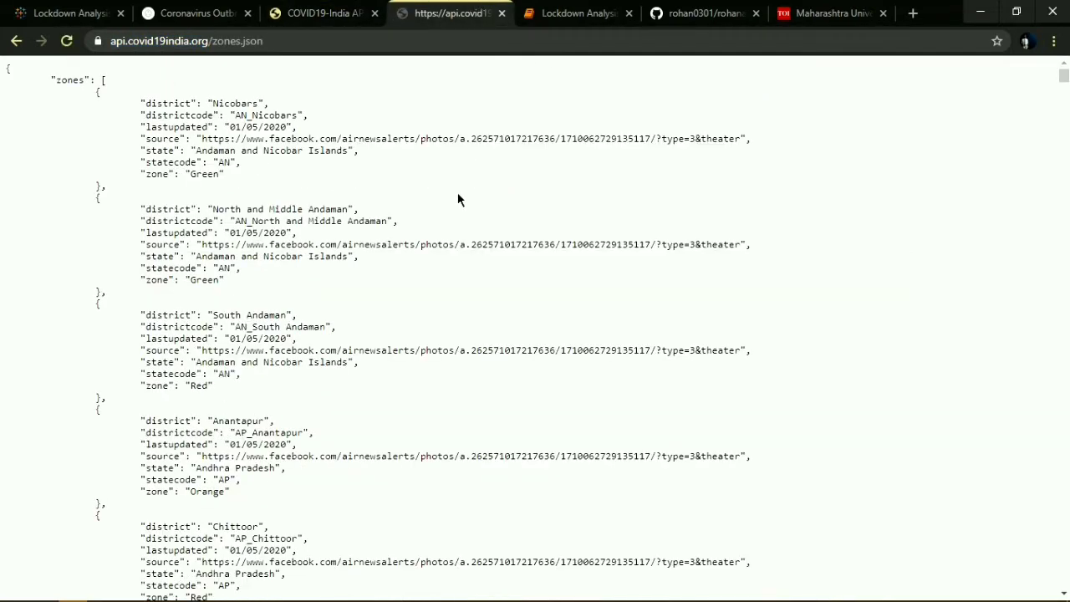
Step: Examine the first zones.json record, including its district, state, source and zone fields
left_click_drag(60, 86, 258, 165)
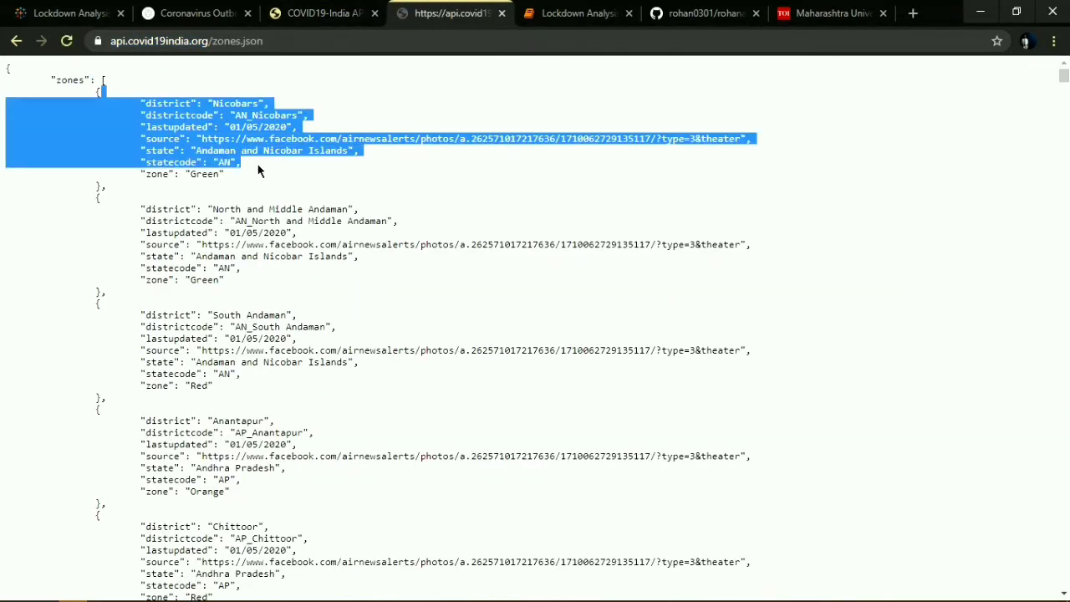
left_click(201, 127)
left_click_drag(155, 106, 248, 103)
left_click(231, 140)
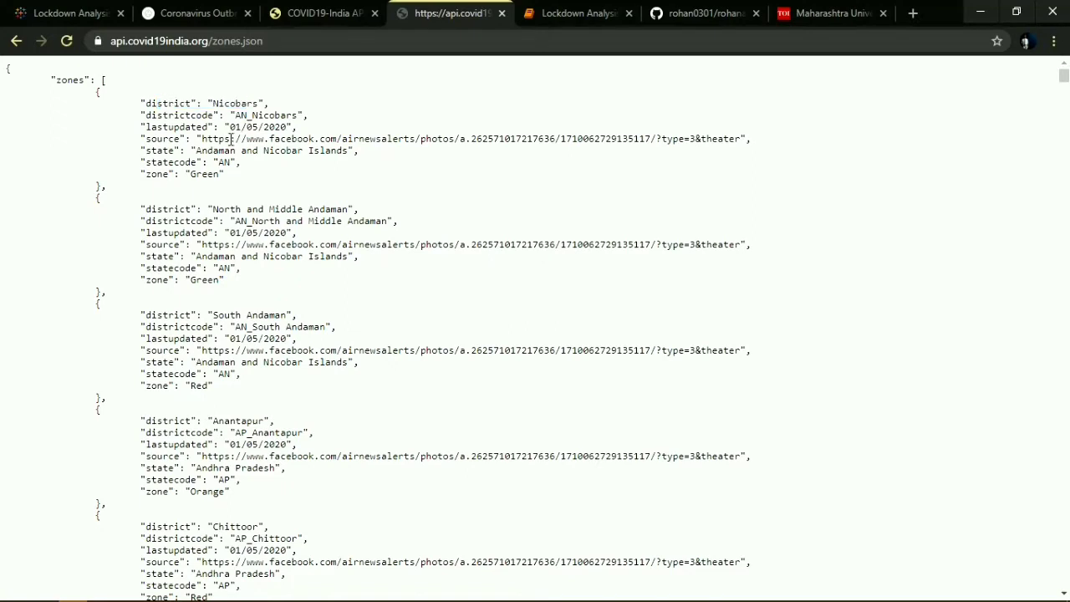
left_click_drag(143, 148, 350, 150)
left_click(279, 160)
left_click_drag(224, 139, 765, 139)
left_click(586, 186)
left_click_drag(214, 176, 146, 174)
left_click(217, 156)
Step: Switch to the Lockdown Analysis and Zones notebook and run the cell importing pandas, json_normalize, requests and datetime
left_click(210, 13)
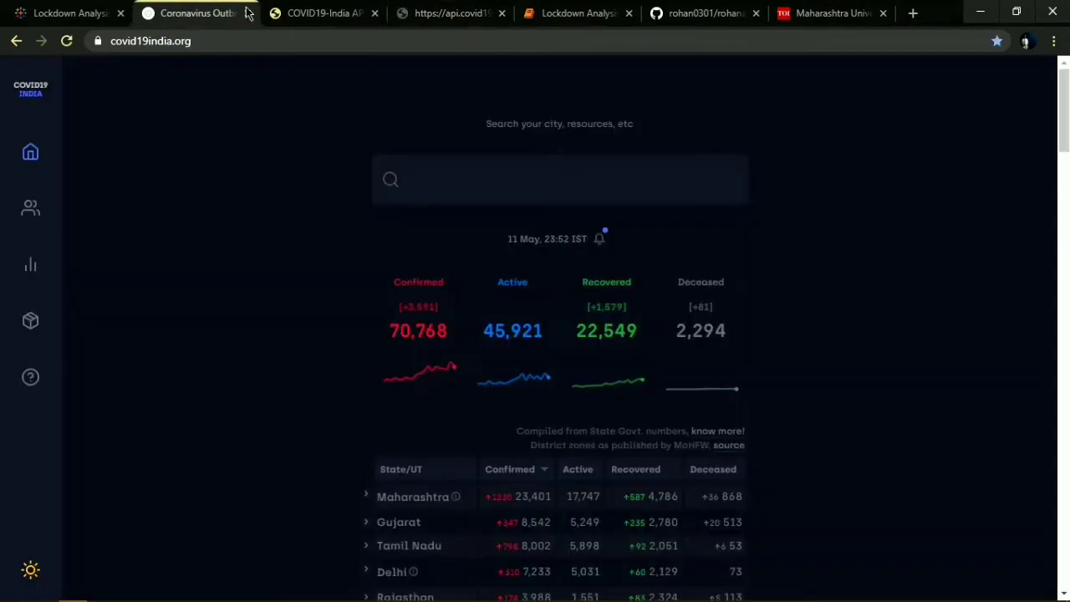
left_click(528, 10)
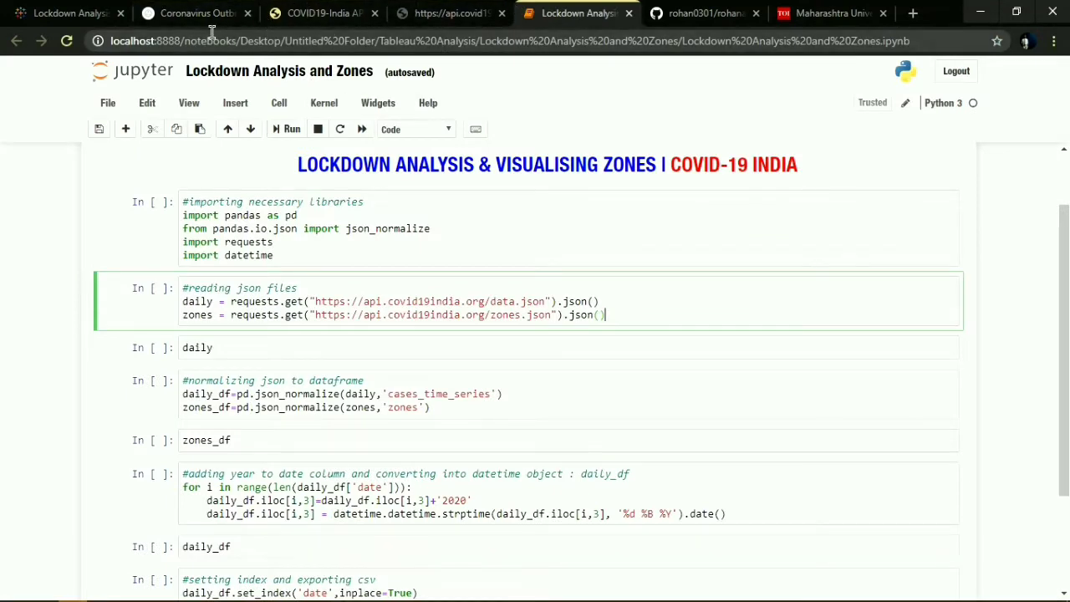
left_click(293, 253)
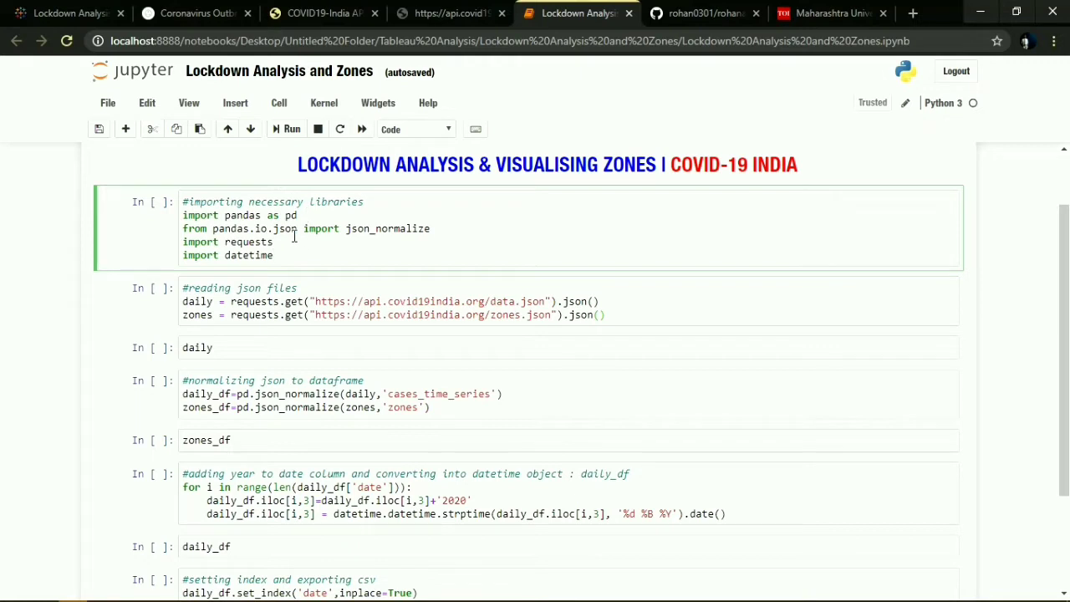
left_click(291, 139)
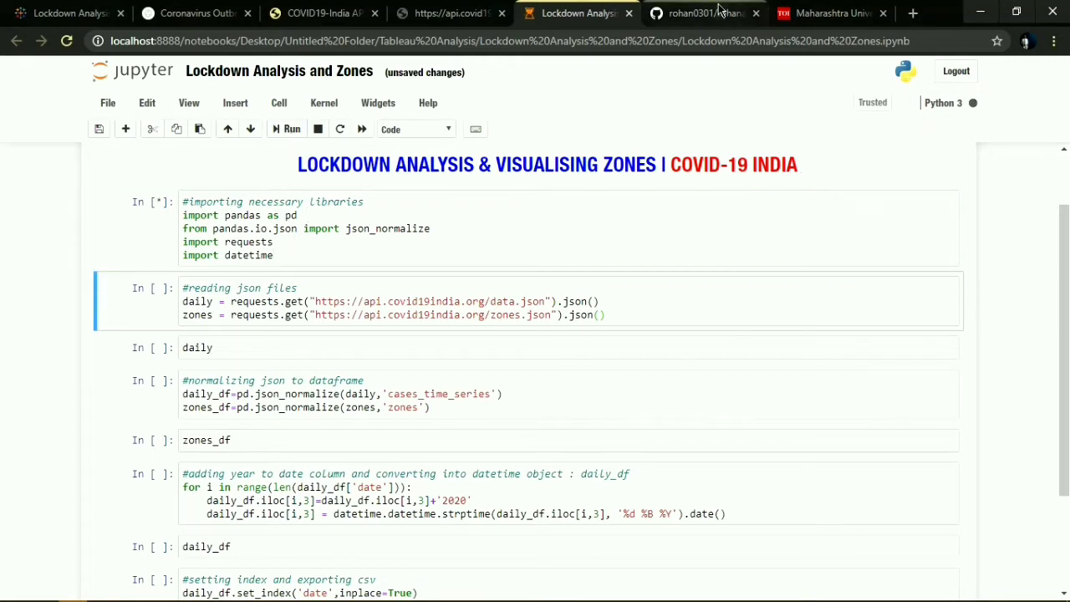
Step: Open the Lockdown Analysis and Zones folder in the rohanalytics GitHub repository to locate the notebook file
left_click(707, 13)
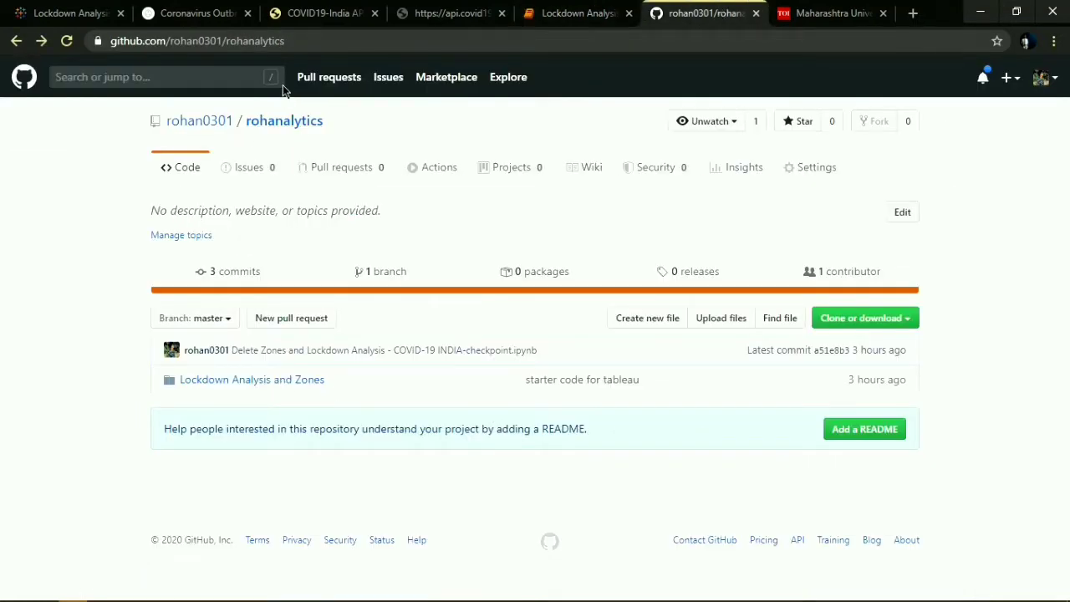
left_click_drag(285, 41, 120, 192)
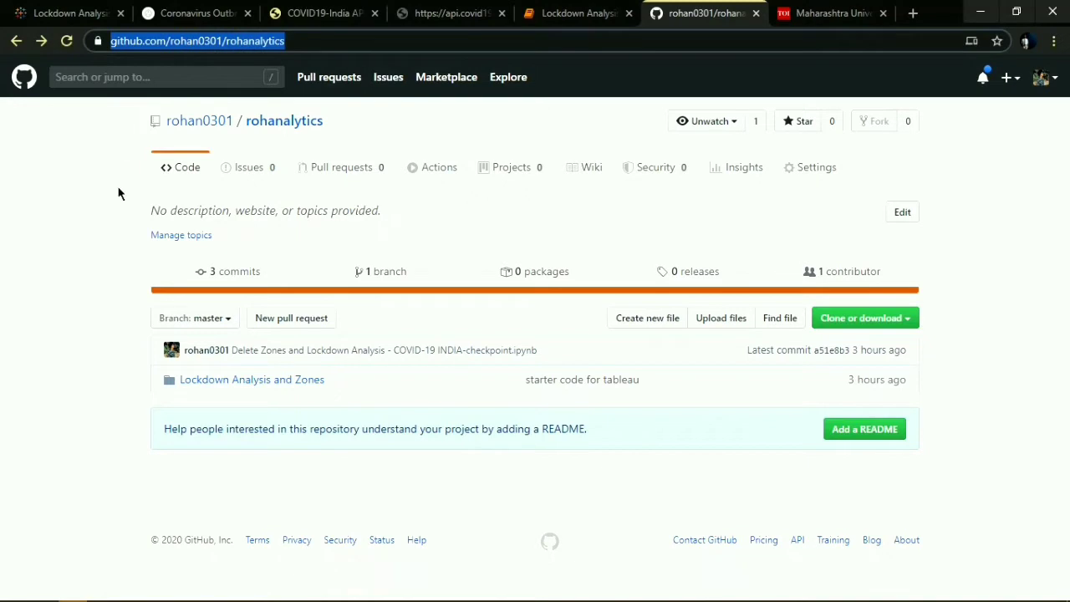
left_click(285, 383)
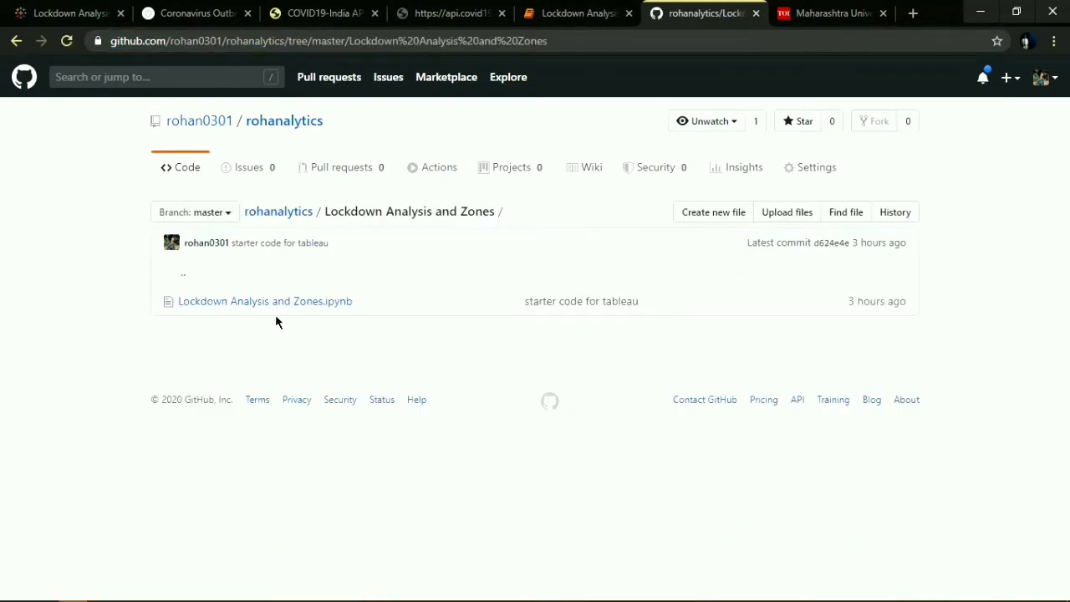
Step: Return to the Jupyter notebook and review the library imports alongside the JSON requests that use them
left_click(555, 10)
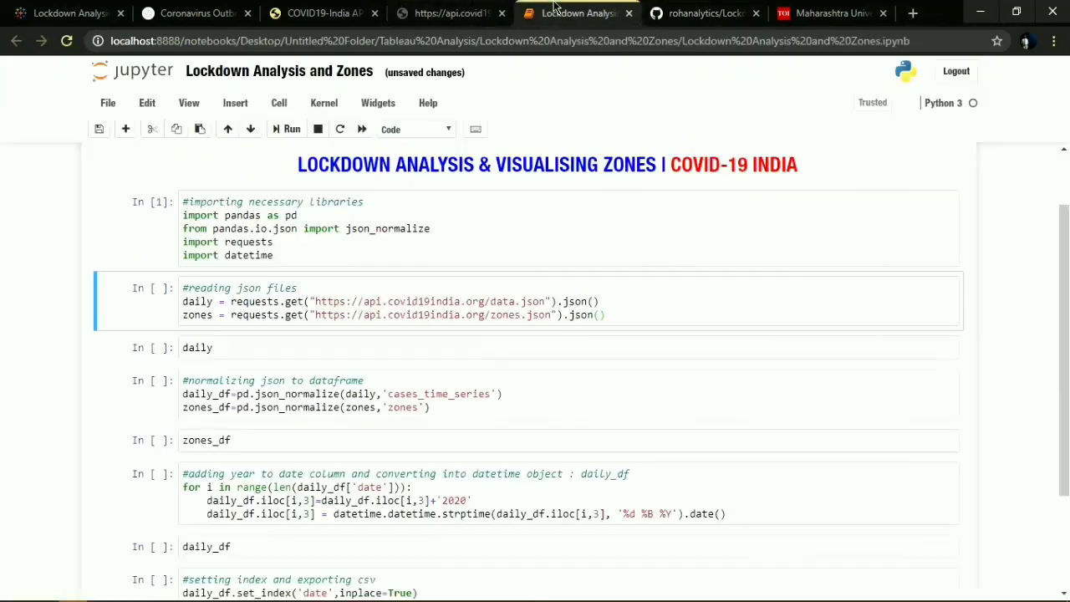
left_click(331, 259)
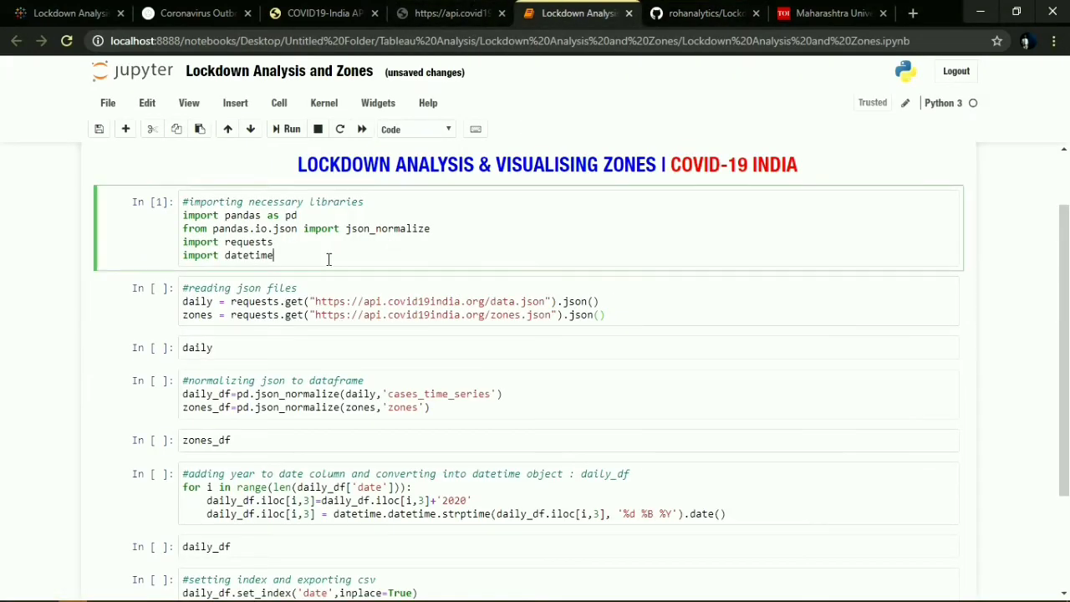
left_click(156, 206)
left_click(323, 261)
left_click_drag(226, 215, 446, 229)
left_click(347, 252)
left_click(455, 247)
double_click(533, 302)
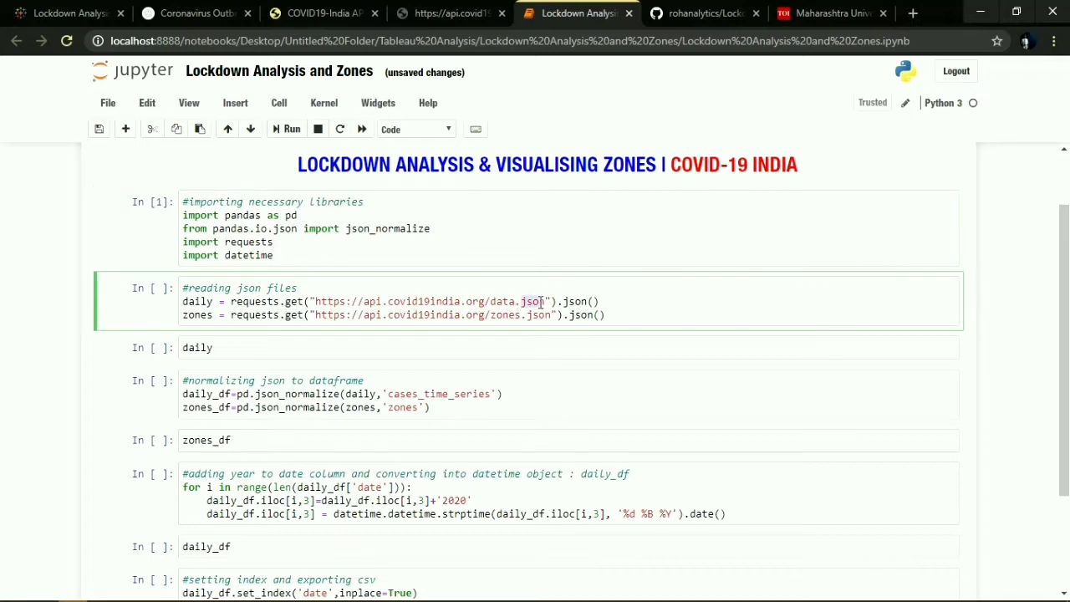
left_click(385, 253)
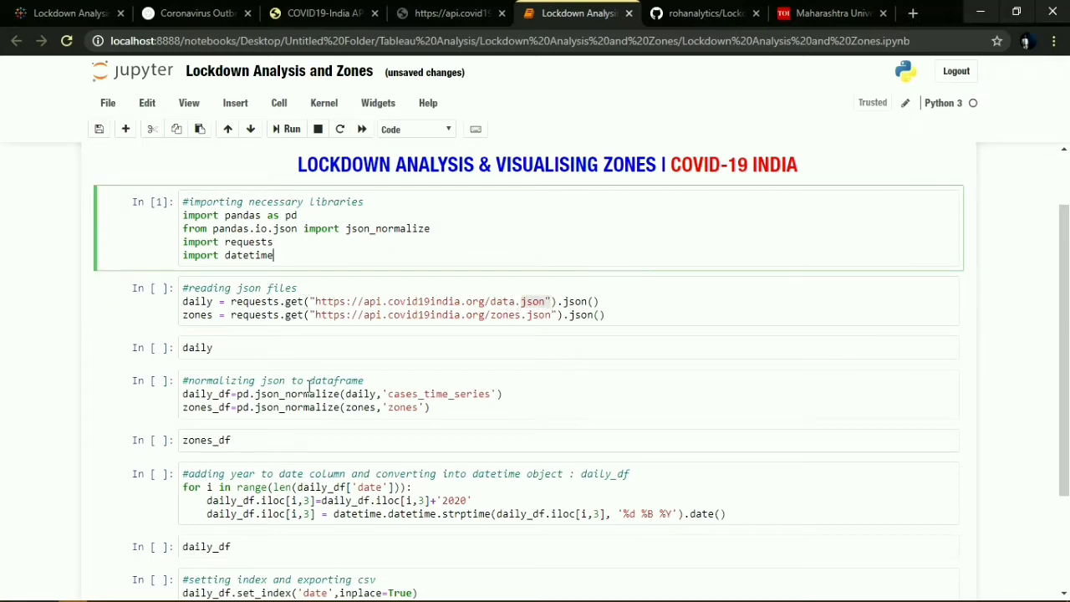
left_click_drag(273, 241, 224, 242)
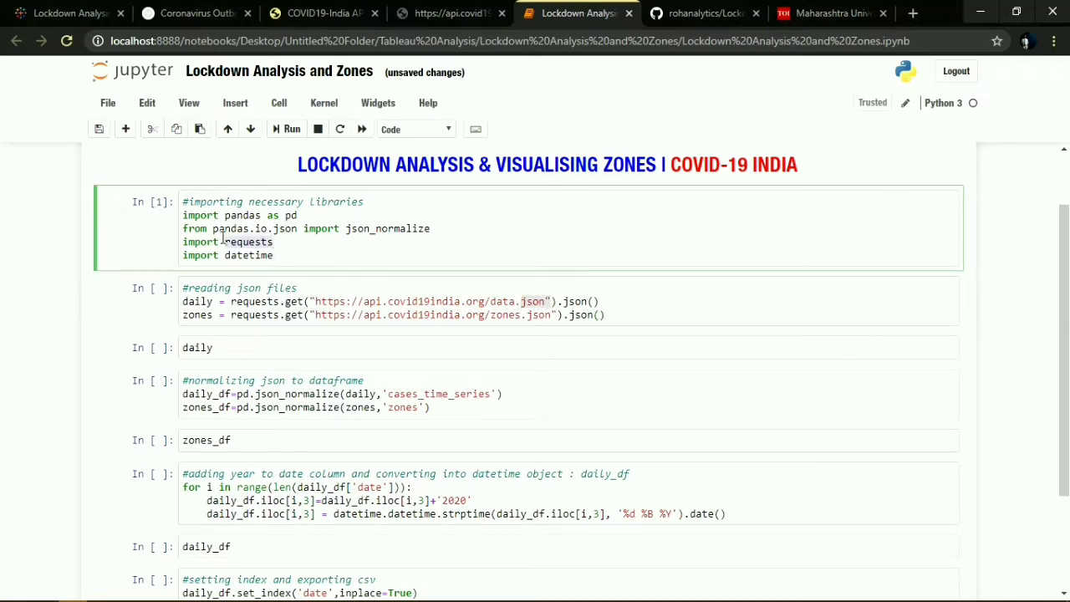
left_click(283, 288)
left_click(278, 256)
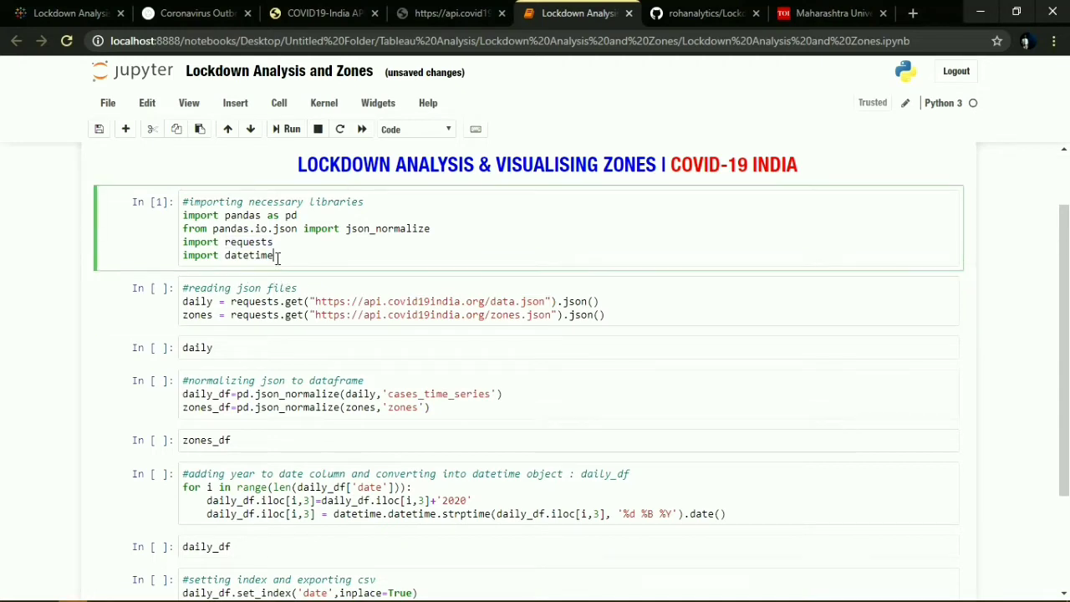
Step: Run the cell that reads data.json and zones.json, and display the contents of the daily variable
left_click(383, 302)
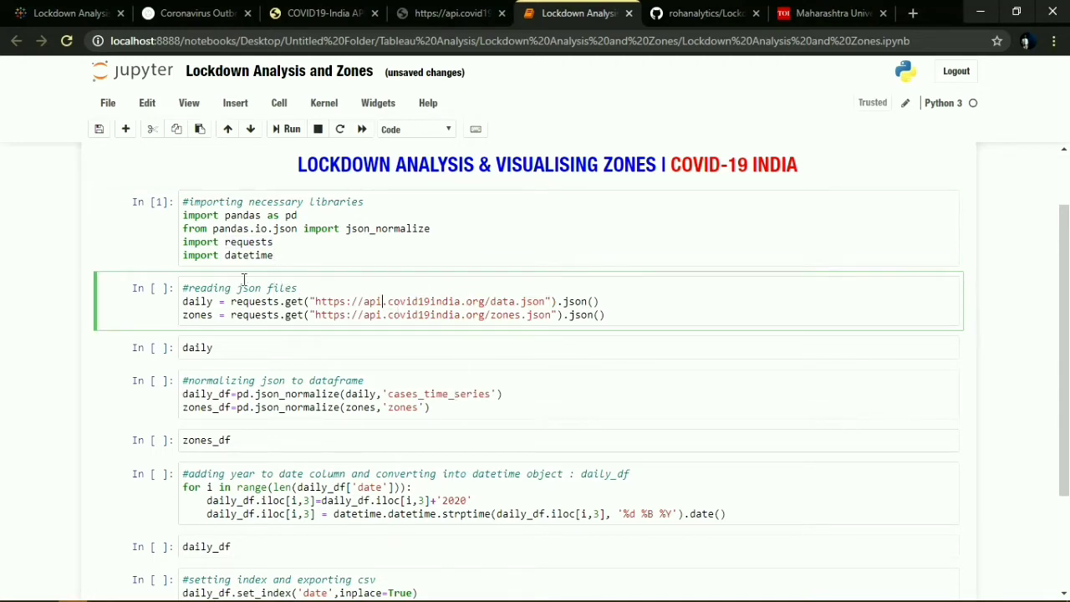
left_click(287, 128)
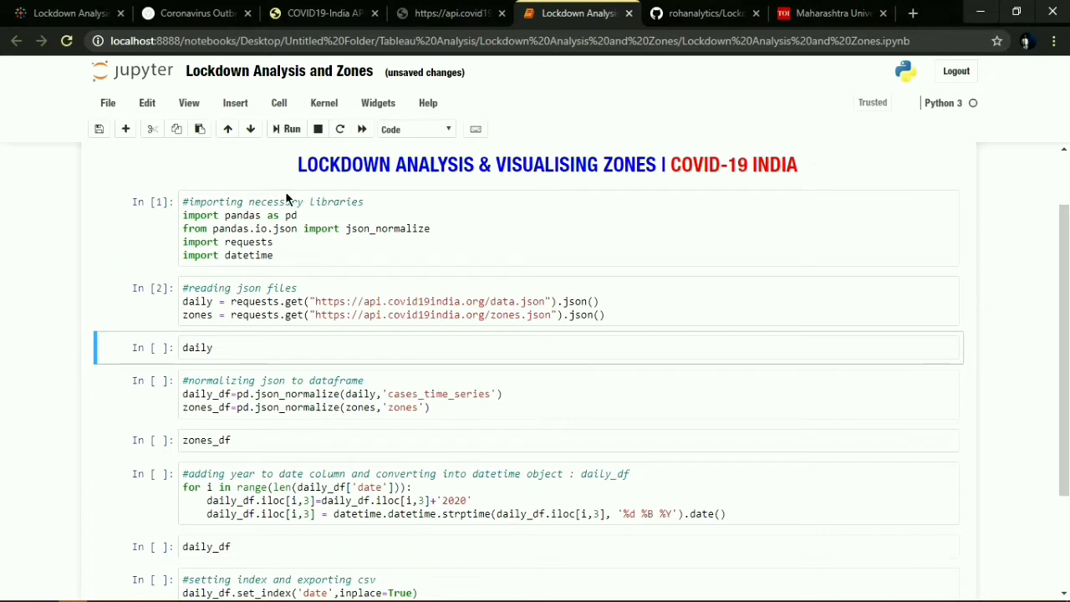
scroll(322, 300, "down", 1)
left_click(291, 271)
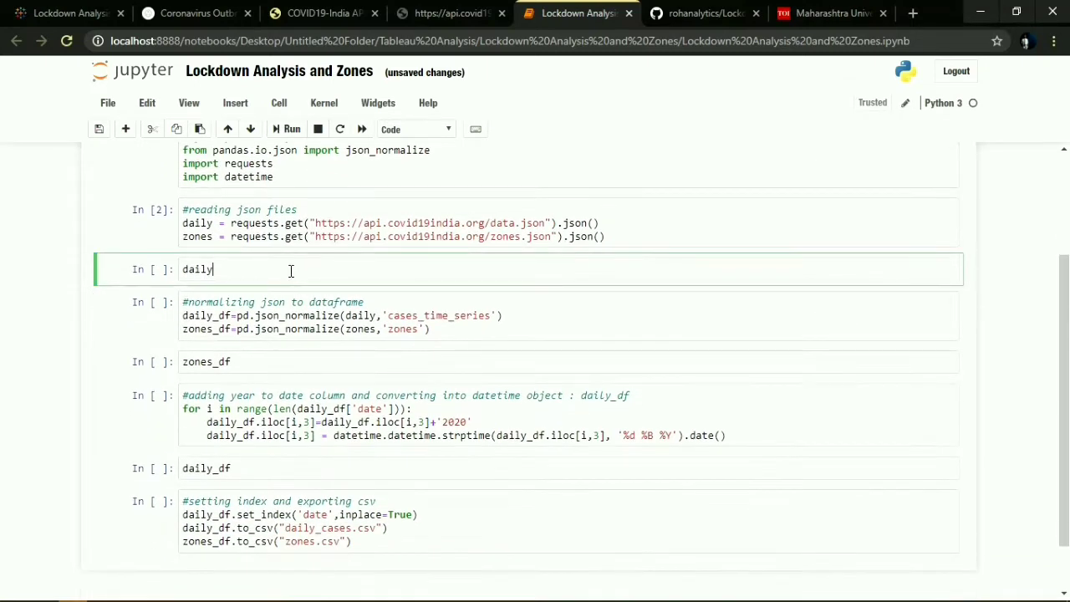
left_click(276, 133)
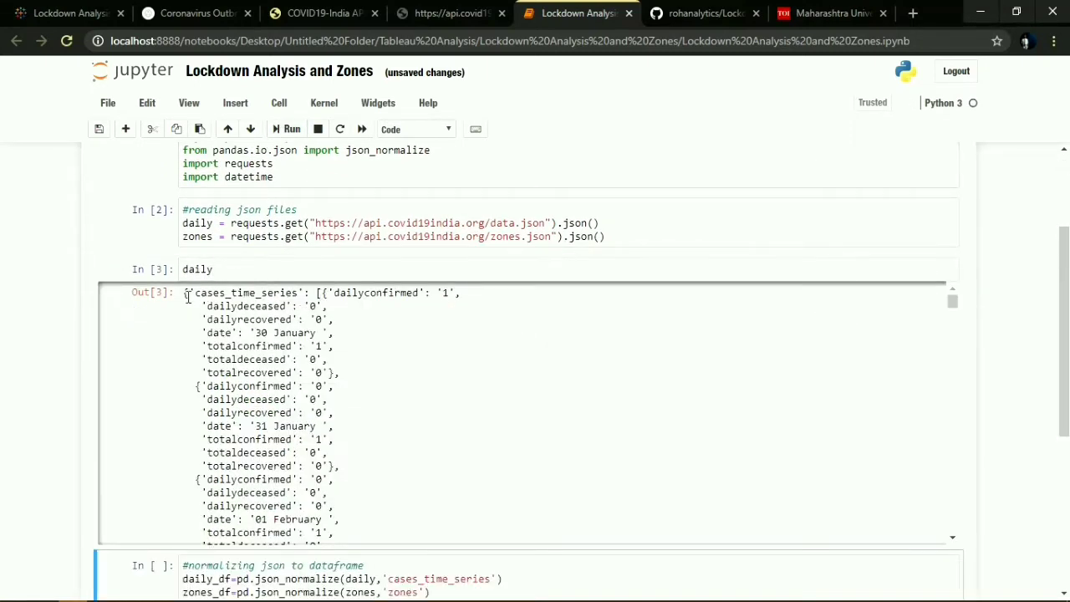
left_click_drag(187, 297, 341, 444)
left_click(380, 455)
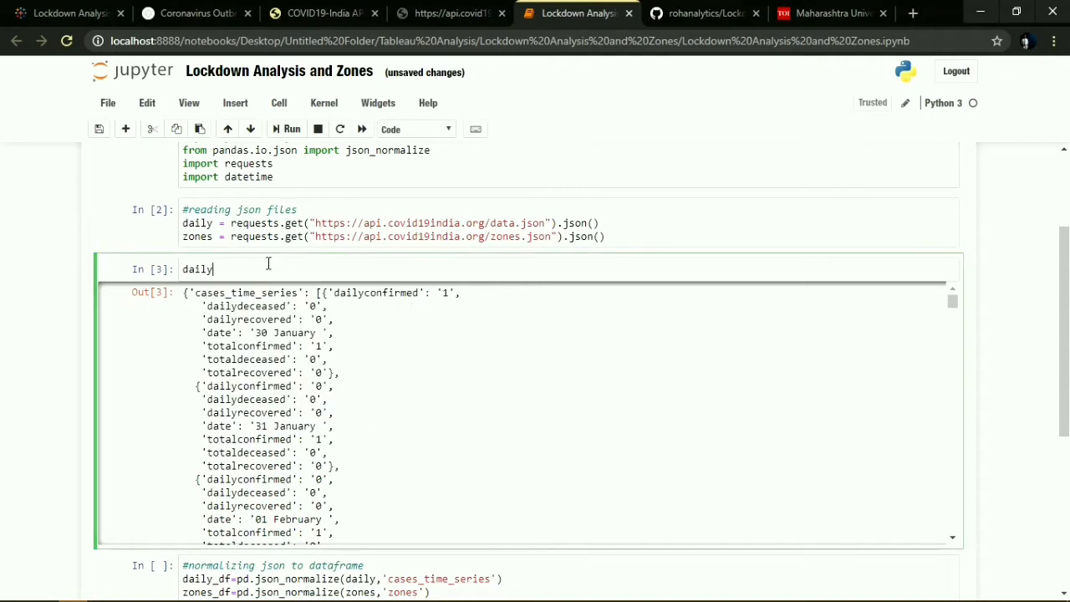
Step: Replace daily with zones in the display cell and run it to inspect the zones data
left_click_drag(267, 269, 163, 269)
type("zones")
left_click(284, 129)
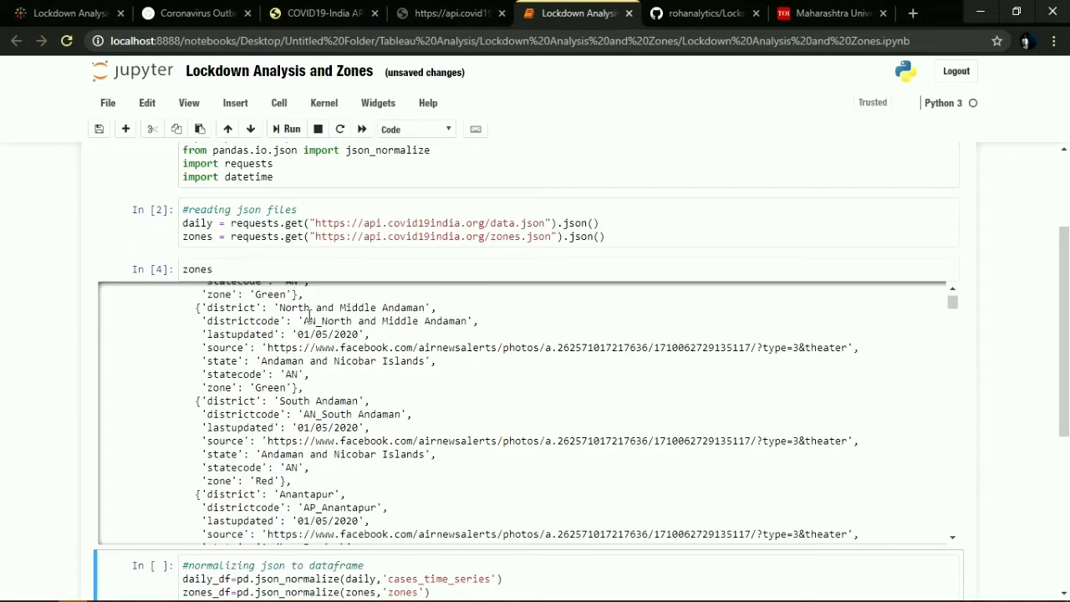
left_click_drag(202, 294, 287, 400)
left_click(363, 413)
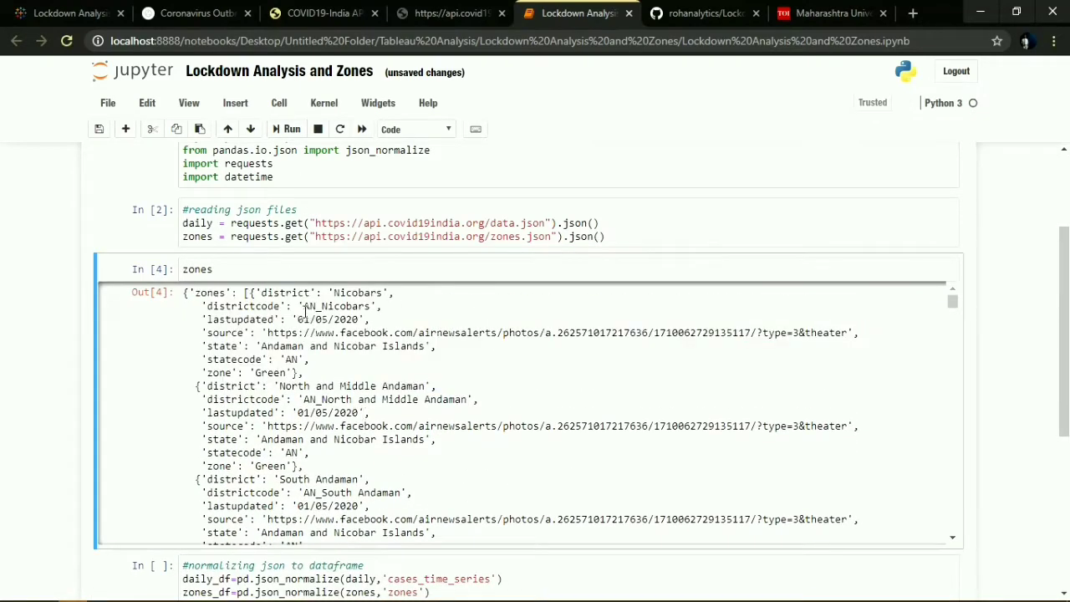
Step: Run the cell that normalizes the daily and zones JSON into the daily_df and zones_df dataframes
left_click(273, 276)
scroll(1, 350, "down", 1)
scroll(2, 350, "down", 1)
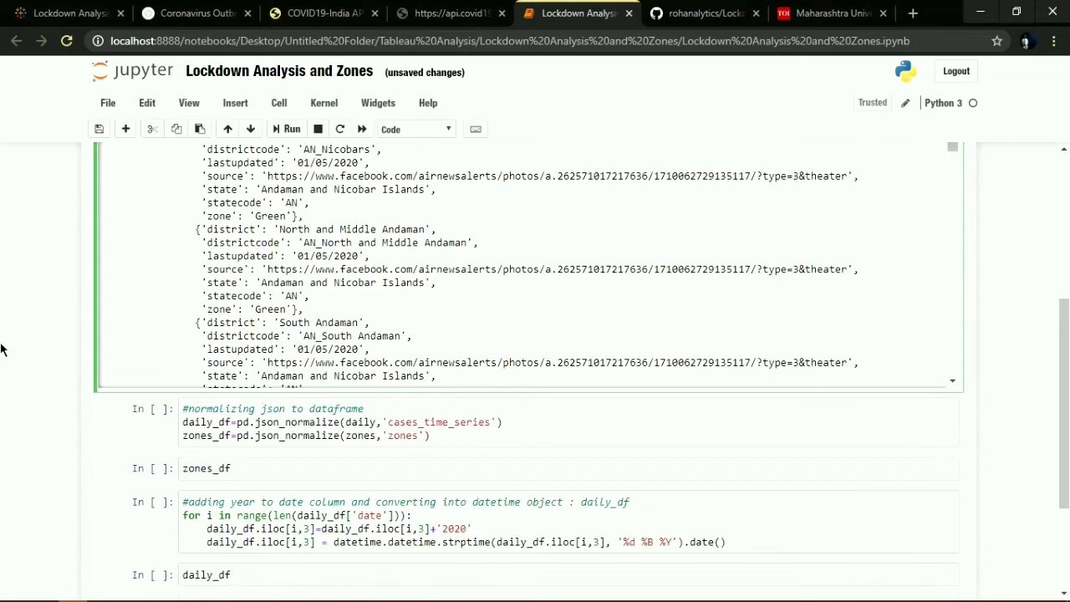
left_click(283, 435)
left_click(291, 131)
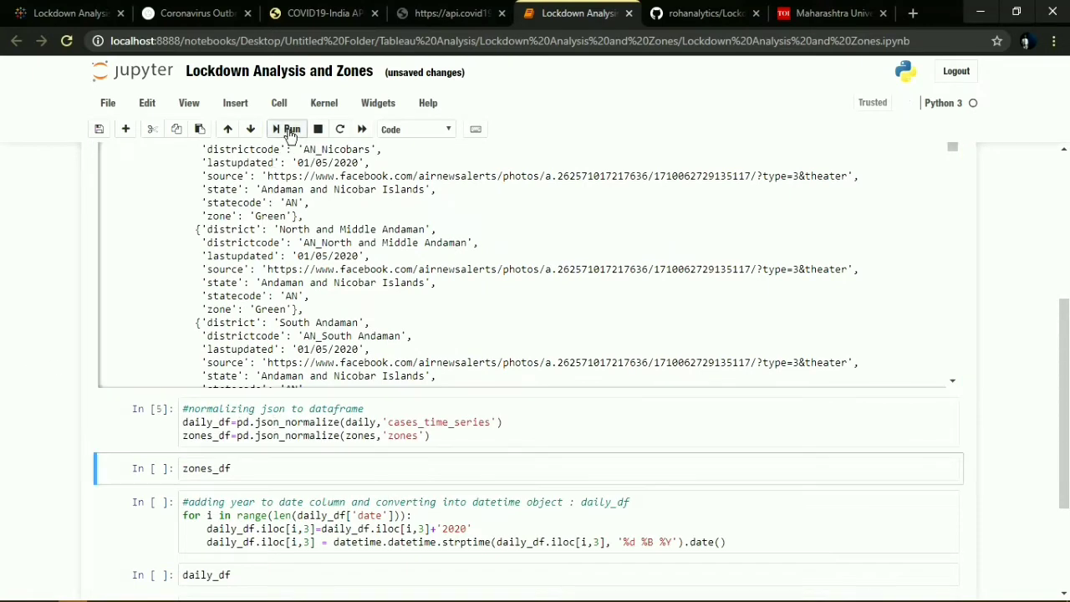
Step: Run the zones_df cell and inspect the resulting dataframe table
key("Return")
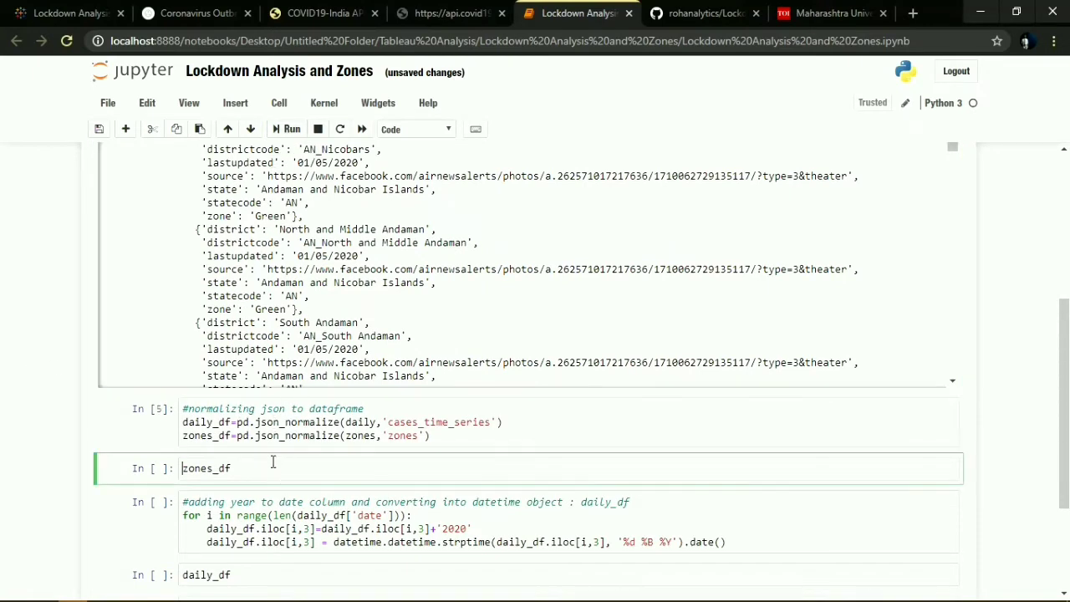
left_click(289, 134)
scroll(266, 311, "down", 3)
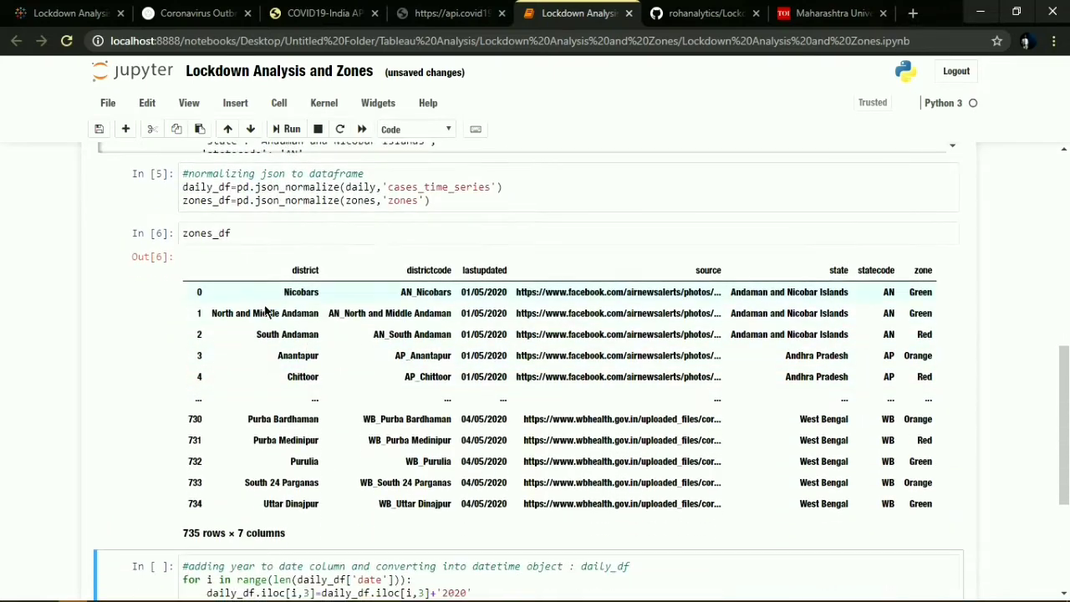
left_click_drag(263, 266, 802, 461)
left_click(791, 466)
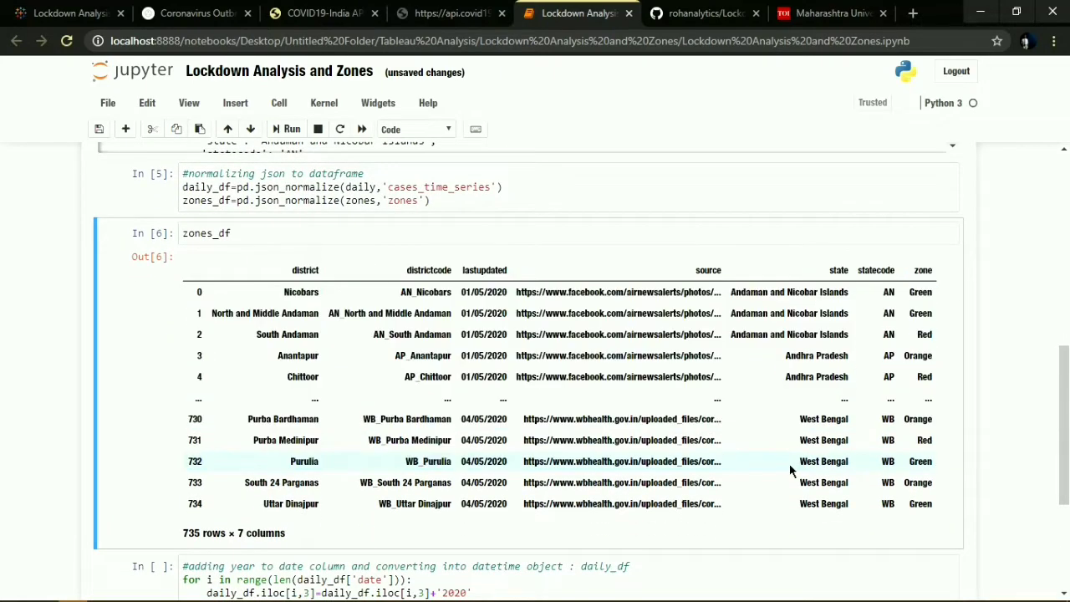
left_click(255, 234)
scroll(256, 242, "up", 3)
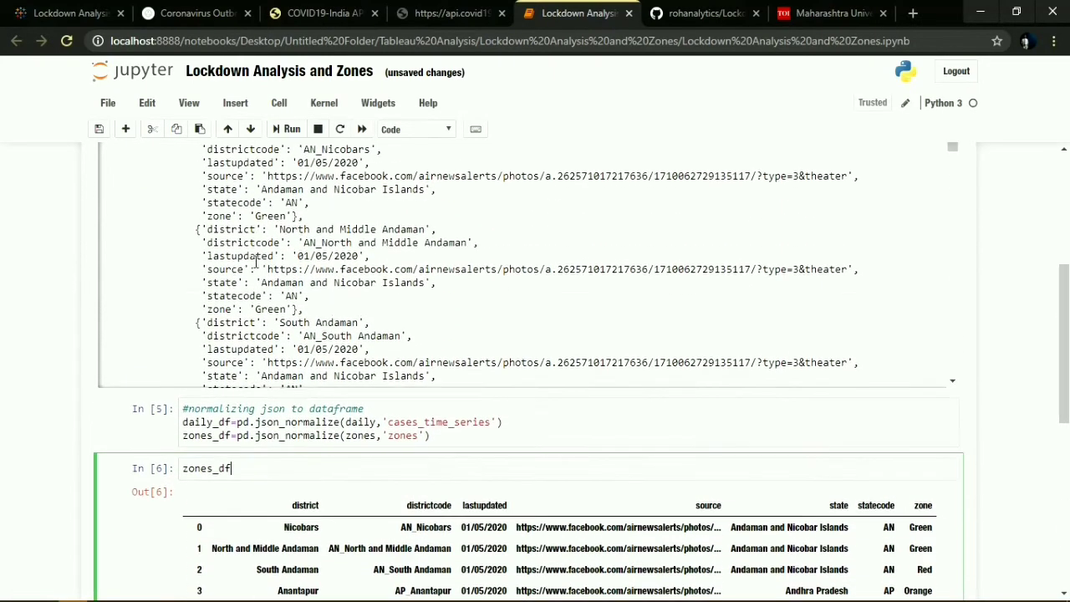
Step: Replace zones with type(zones) in its display cell and run it to check the variable's data type
scroll(255, 262, "up", 2)
double_click(203, 271)
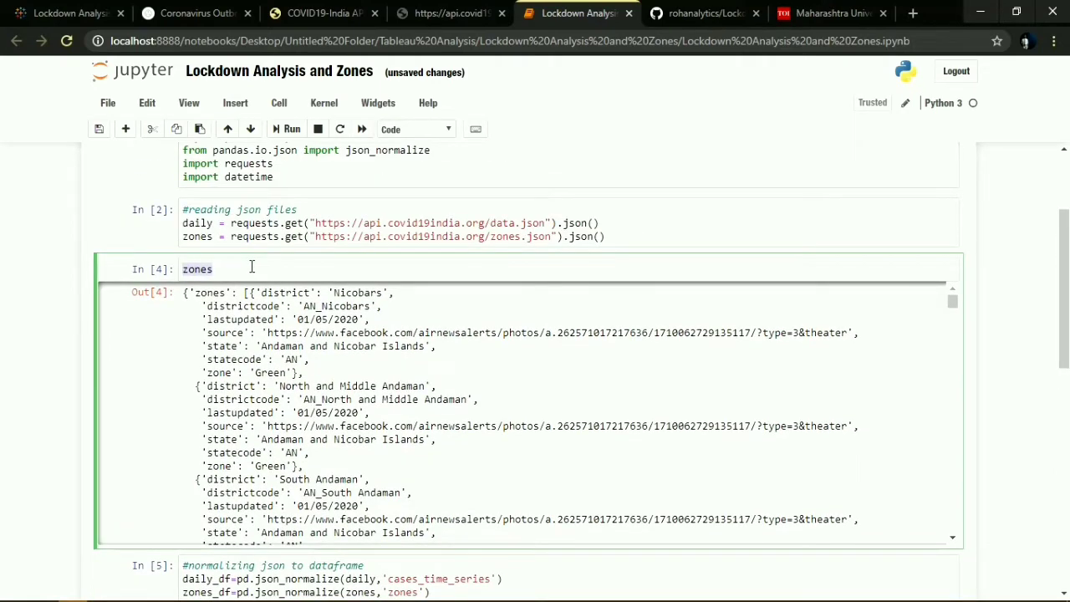
key("BackSpace")
type("type(zones")
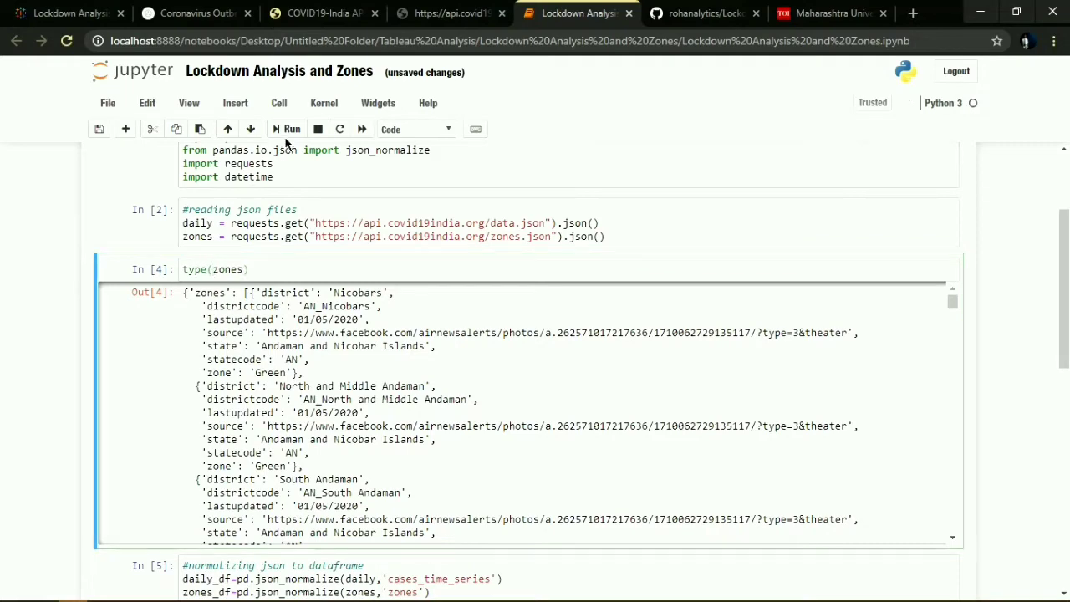
key("shift+Return")
scroll(293, 376, "down", 1)
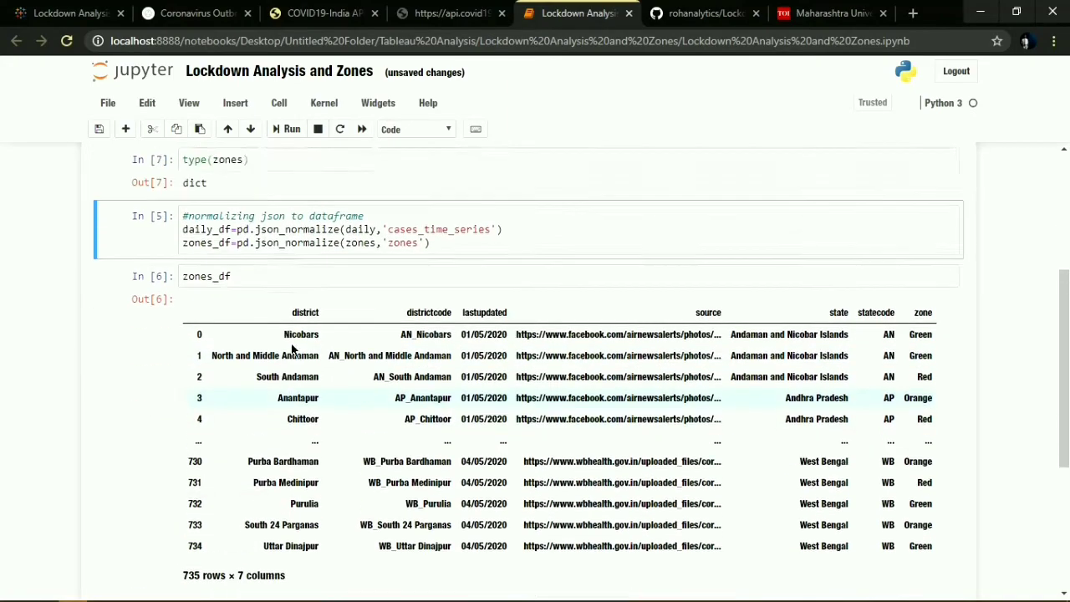
Step: Replace zones_df with type(zones_df) in its display cell and run it to check the normalized object's type
scroll(279, 300, "up", 2)
scroll(275, 303, "down", 7)
scroll(271, 303, "up", 4)
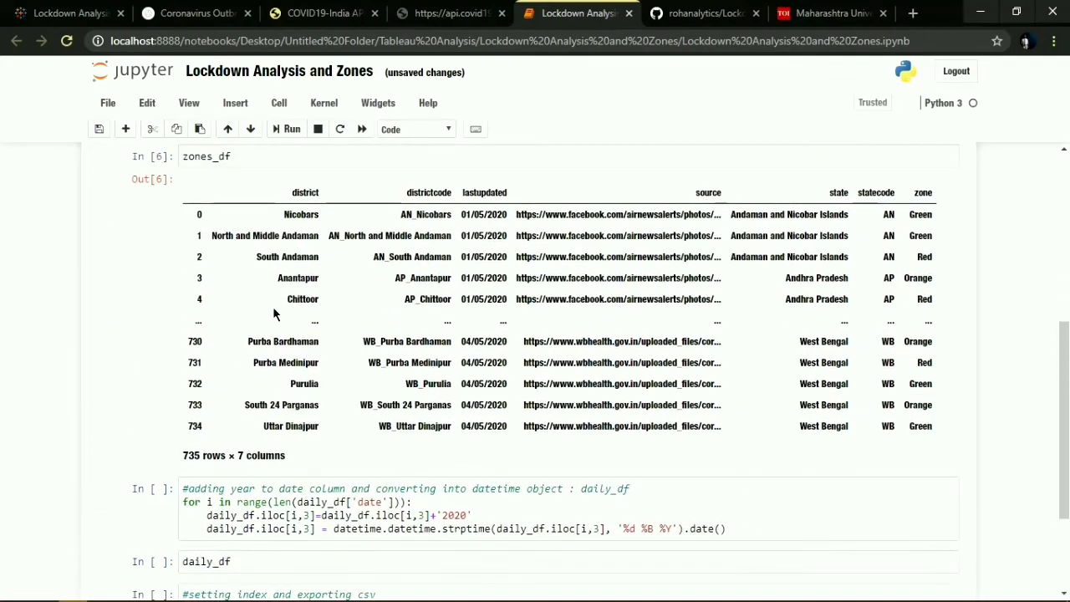
left_click(239, 313)
left_click_drag(239, 312, 173, 311)
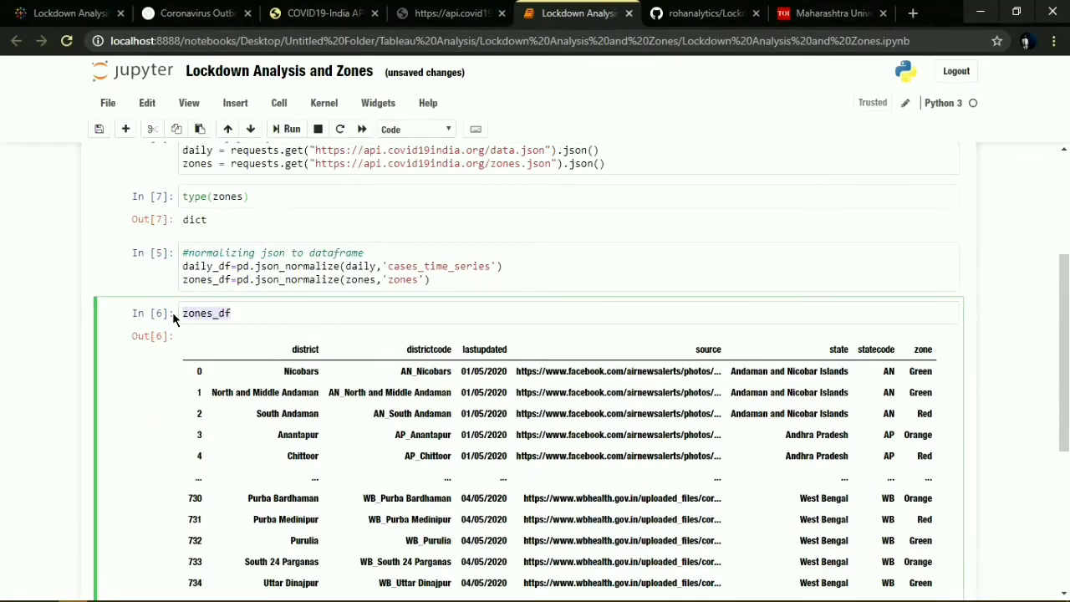
key("BackSpace")
type("type(zones_df")
left_click(284, 129)
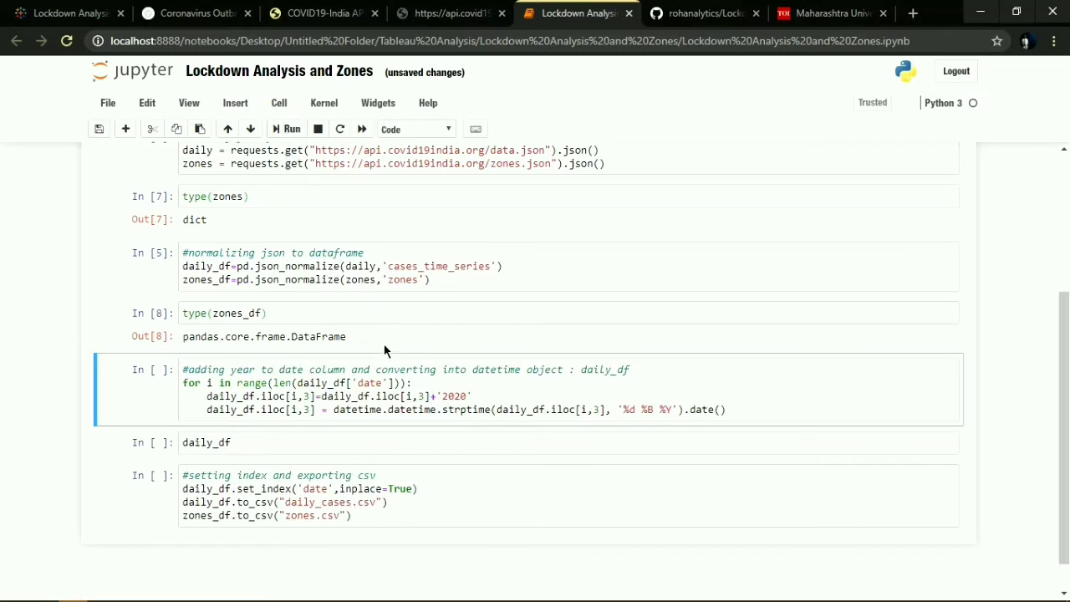
left_click_drag(366, 338, 292, 336)
left_click(322, 306)
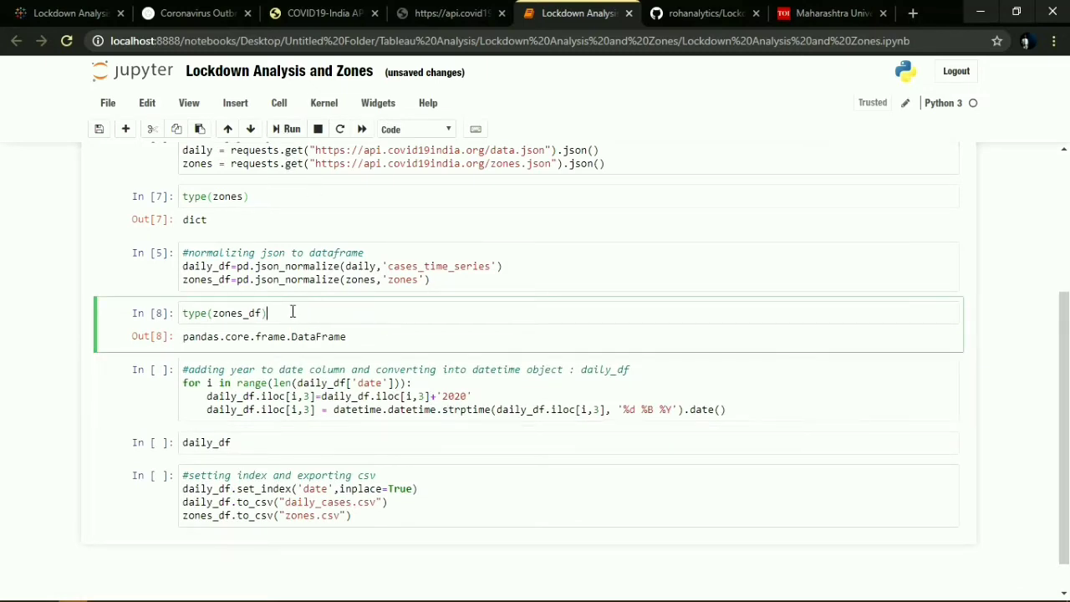
Step: Replace the type(zones_df) expression with daily_df and run the cell to display the daily cases dataframe
left_click(310, 384)
left_click(215, 315)
left_click_drag(256, 396, 206, 396)
key("ctrl+c")
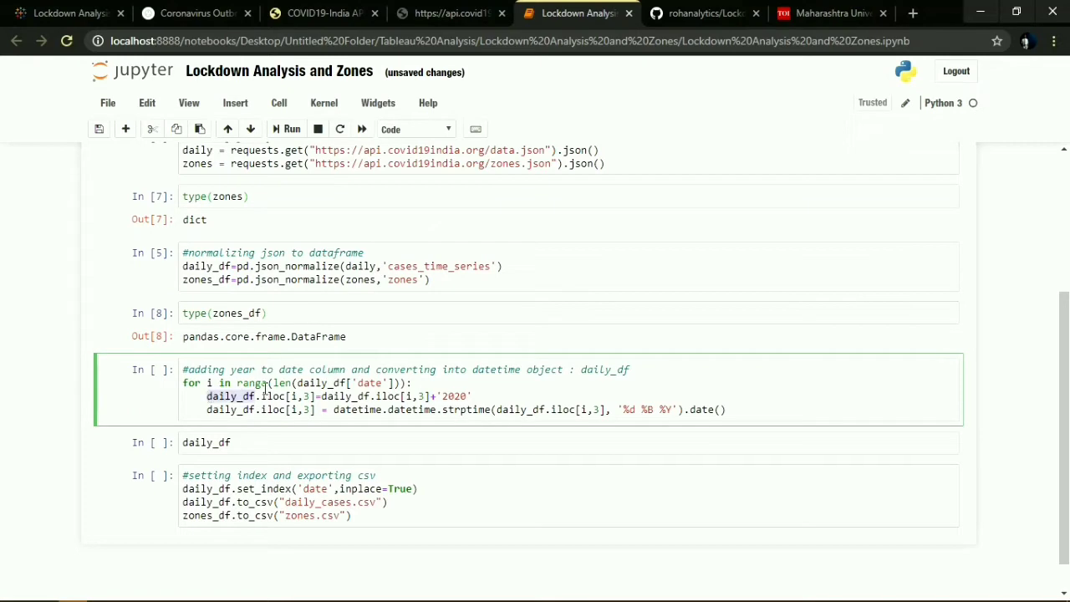
left_click_drag(286, 315, 158, 316)
key("ctrl+v")
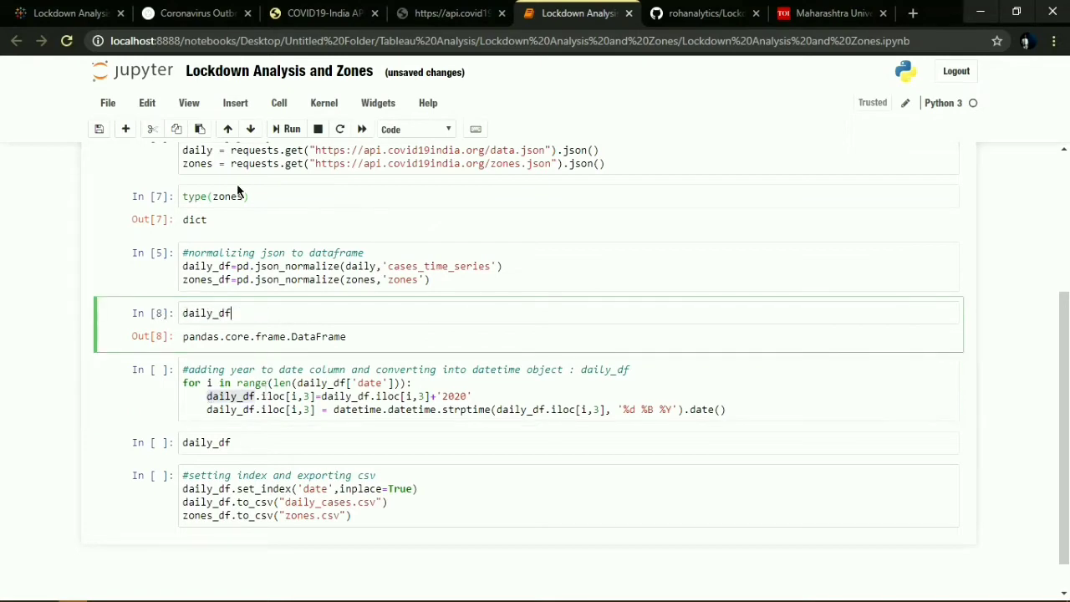
left_click(285, 129)
scroll(326, 268, "down", 1)
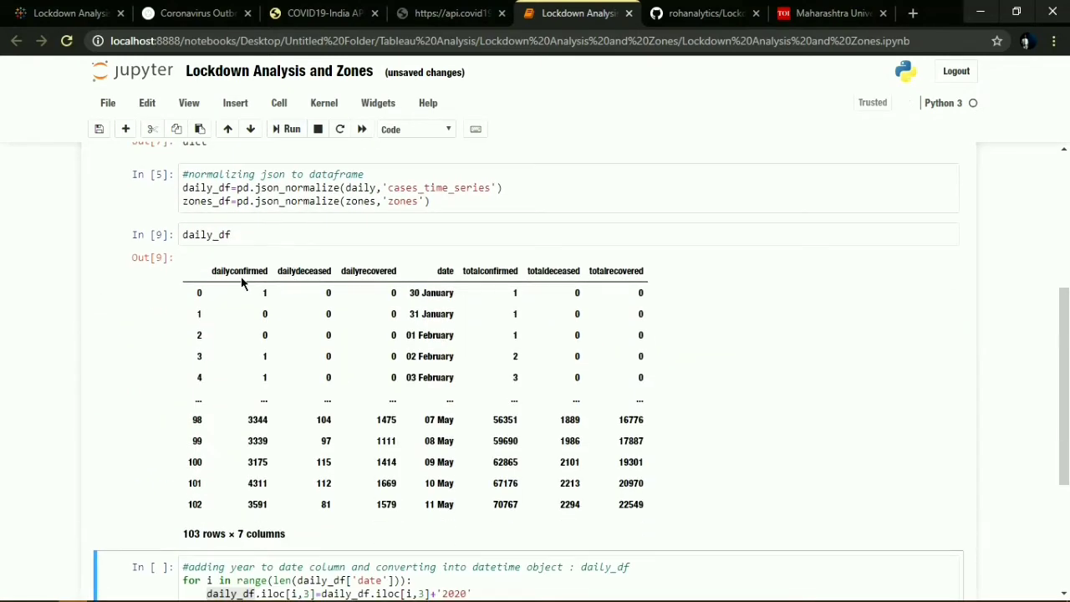
Step: Examine the column headers of the daily_df table and the format of its date values
left_click_drag(208, 276, 649, 276)
scroll(649, 276, "down", 1)
scroll(650, 276, "down", 1)
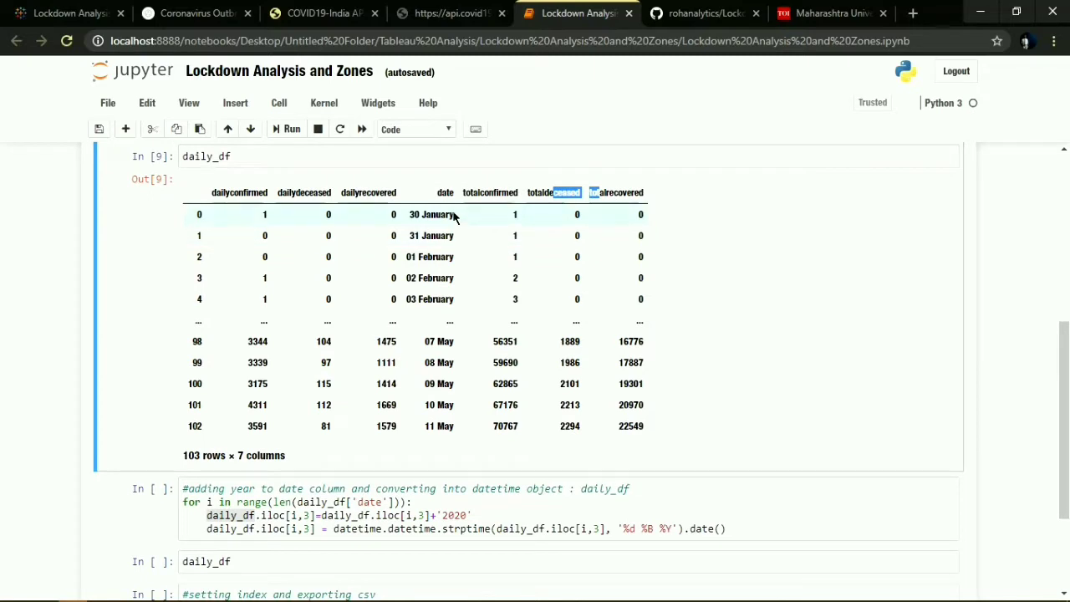
left_click_drag(453, 214, 413, 212)
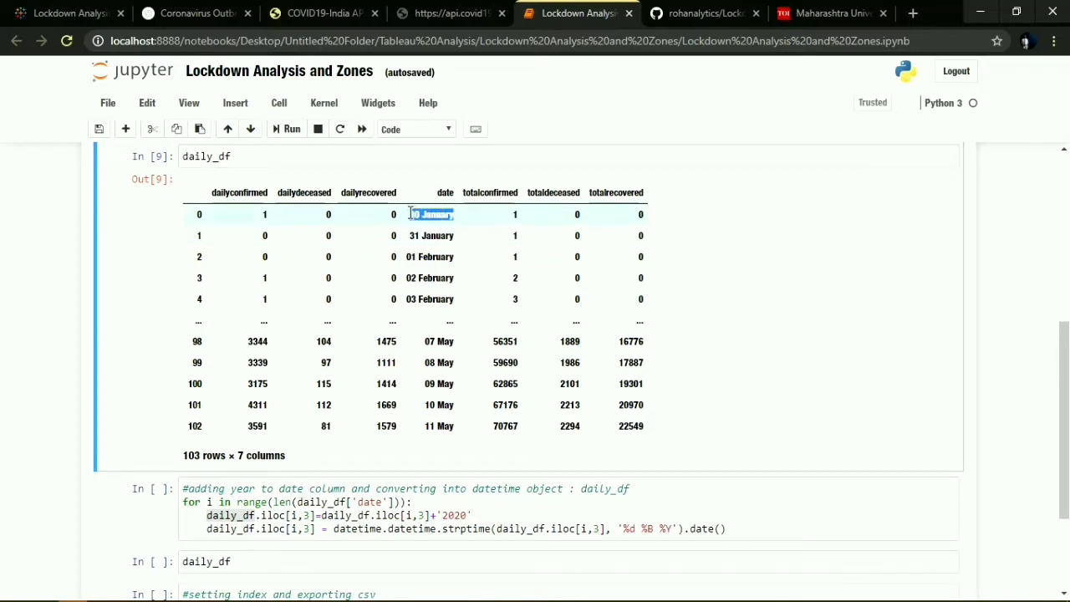
left_click(456, 237)
left_click_drag(454, 219, 412, 219)
scroll(465, 278, "down", 1)
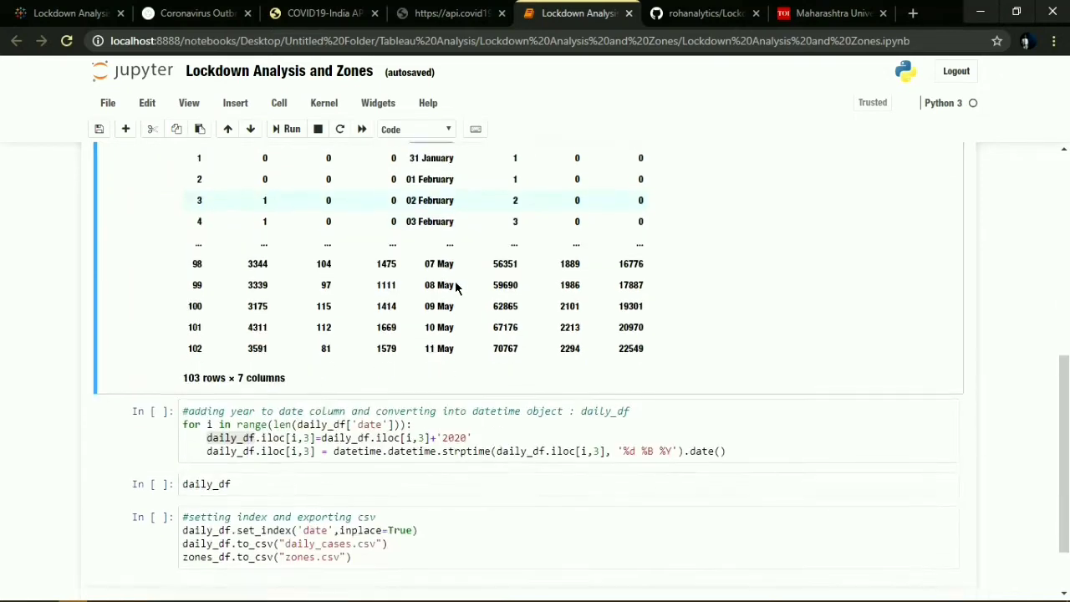
scroll(434, 326, "down", 1)
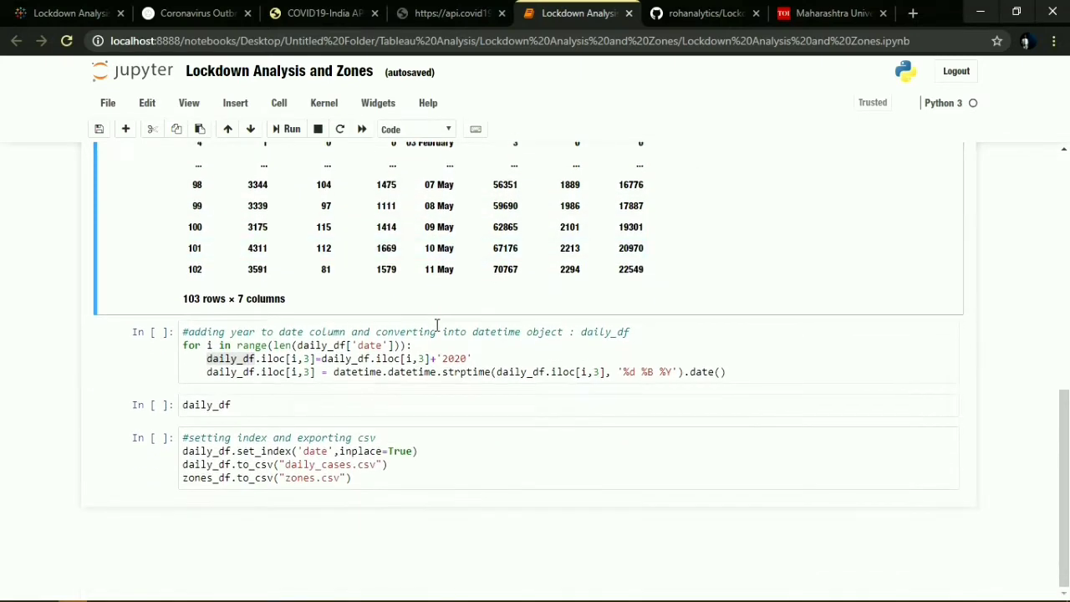
Step: Examine how the loop's first line uses iloc[i,3] to append '2020' to each value in daily_df's date column
left_click(336, 371)
left_click_drag(243, 358, 310, 359)
scroll(319, 438, "up", 2)
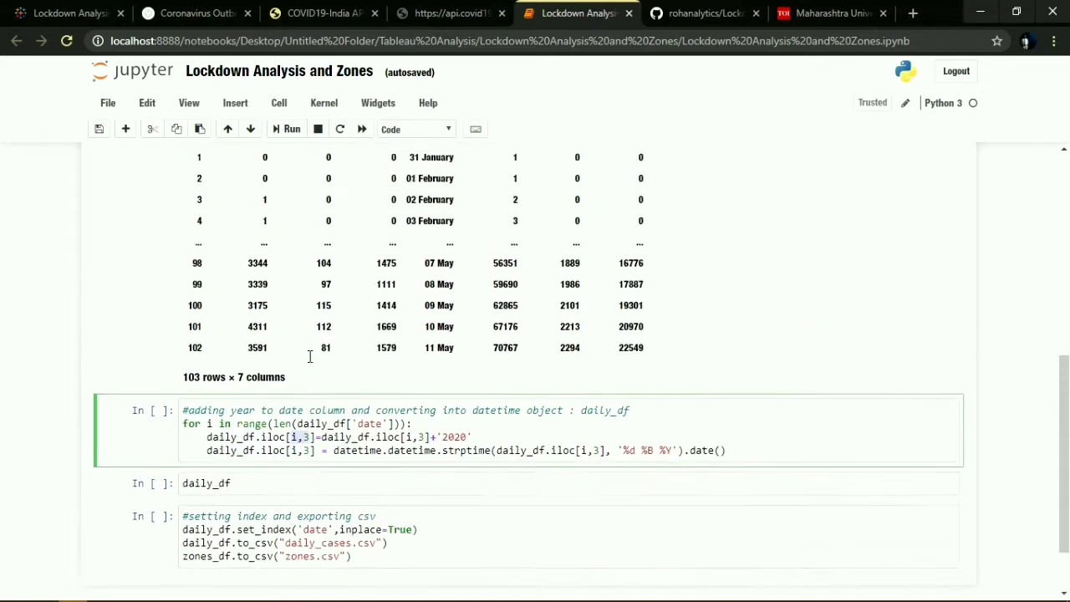
left_click(294, 515)
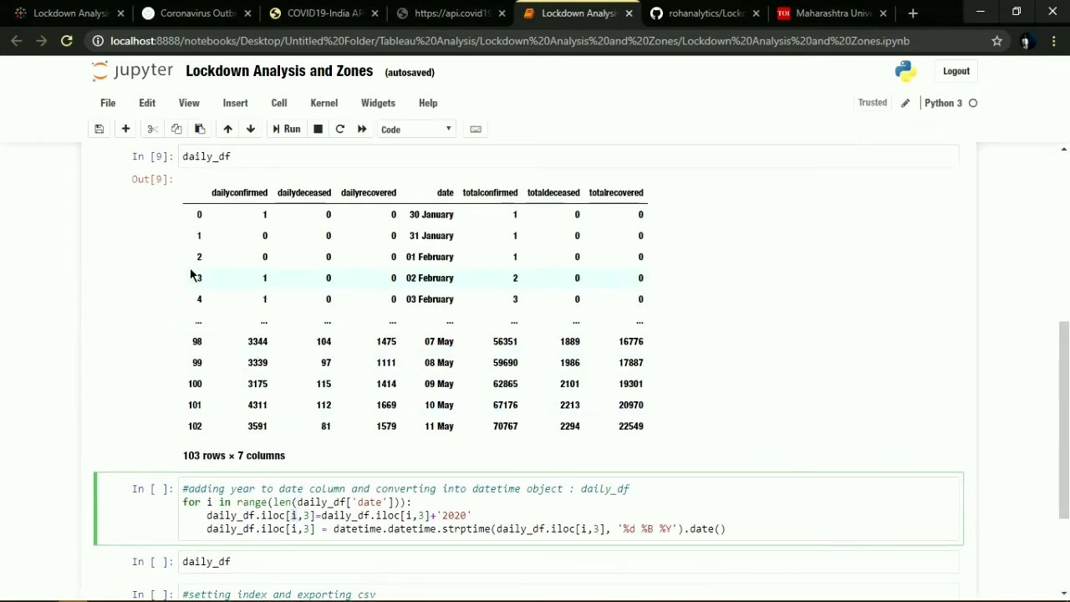
left_click(346, 501)
left_click(290, 195)
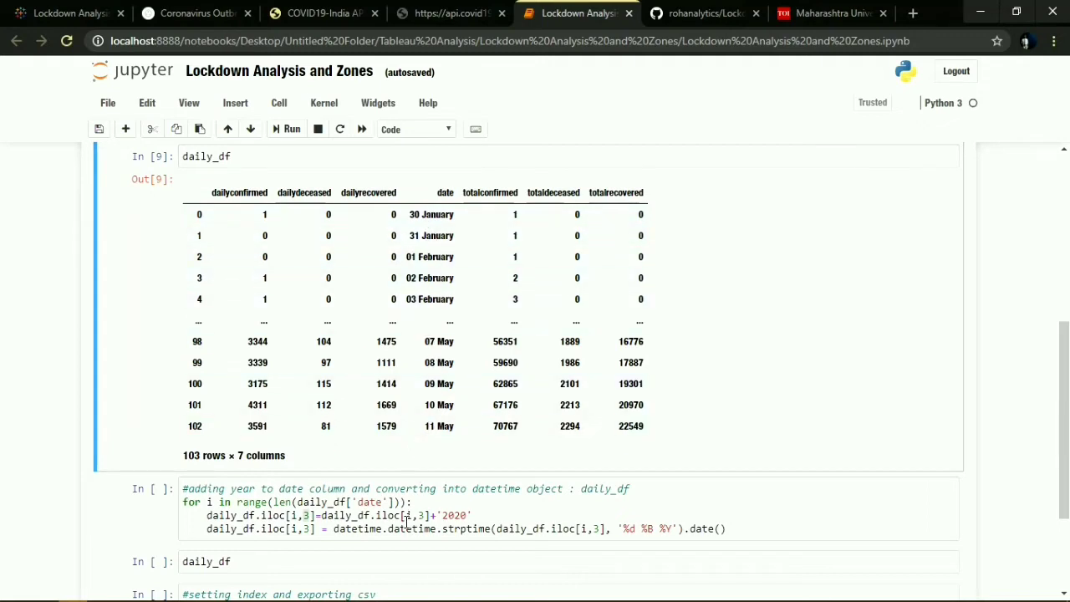
double_click(326, 515)
left_click_drag(430, 515, 321, 515)
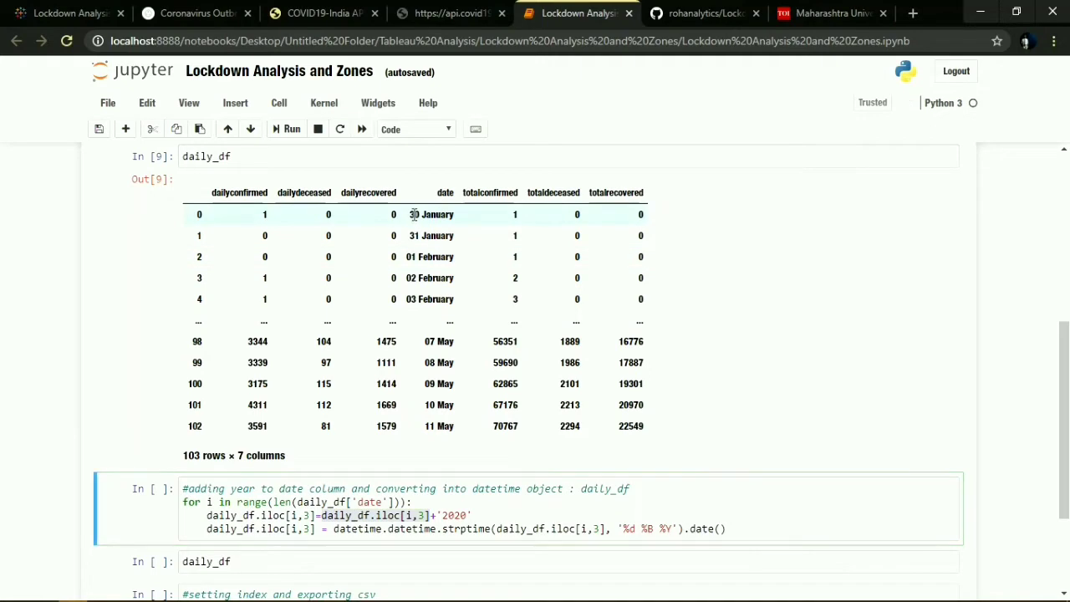
left_click_drag(413, 214, 453, 214)
left_click(441, 517)
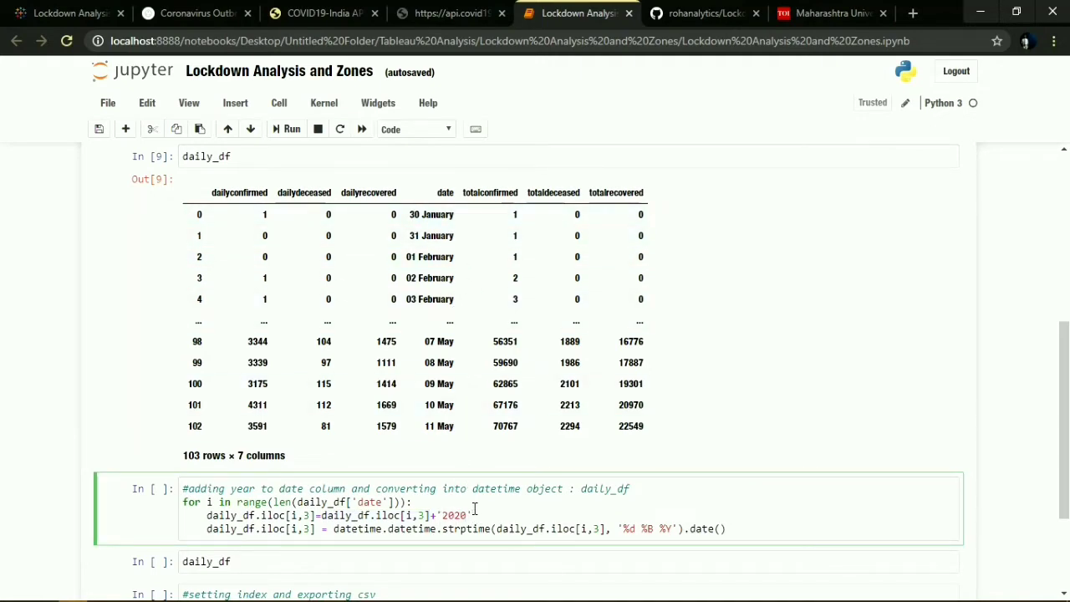
scroll(474, 509, "down", 1)
left_click(489, 436)
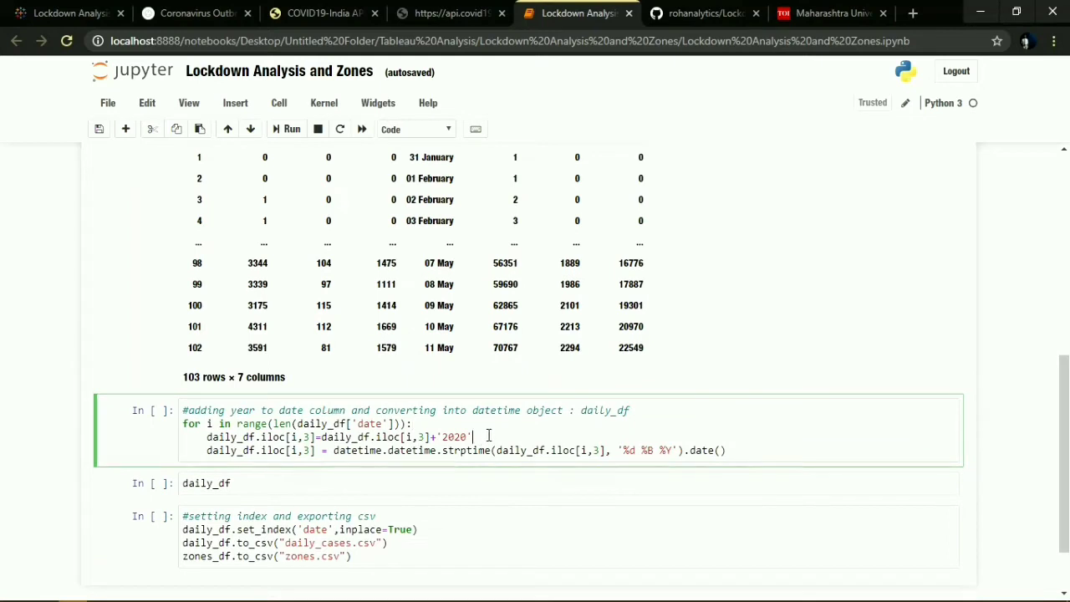
left_click_drag(469, 436, 191, 438)
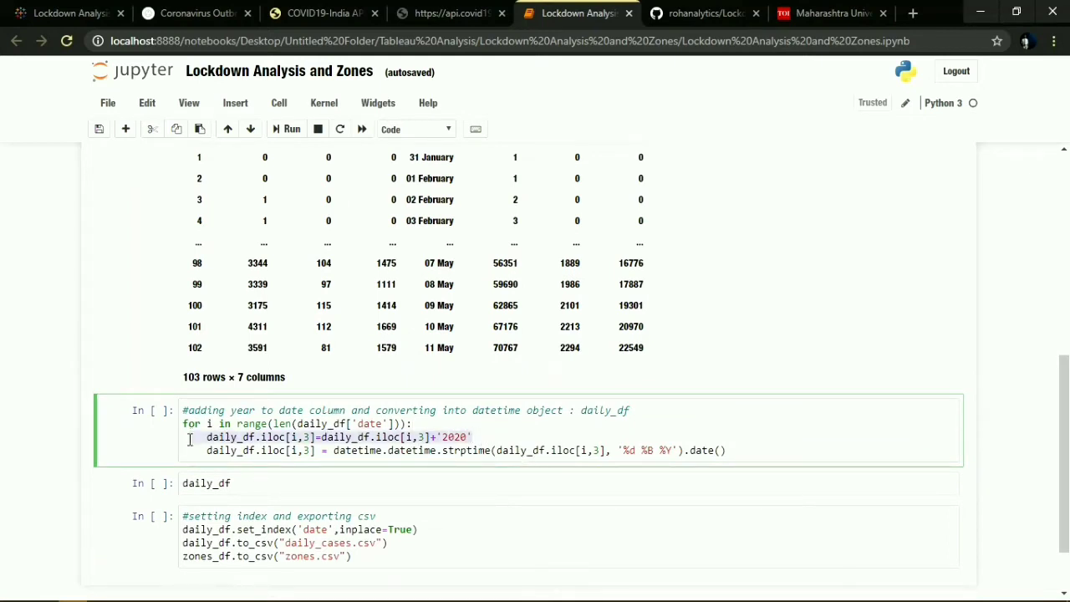
Step: Examine the loop's datetime.datetime.strptime line and its '%d %B %Y' format argument
left_click(263, 470)
left_click(316, 452)
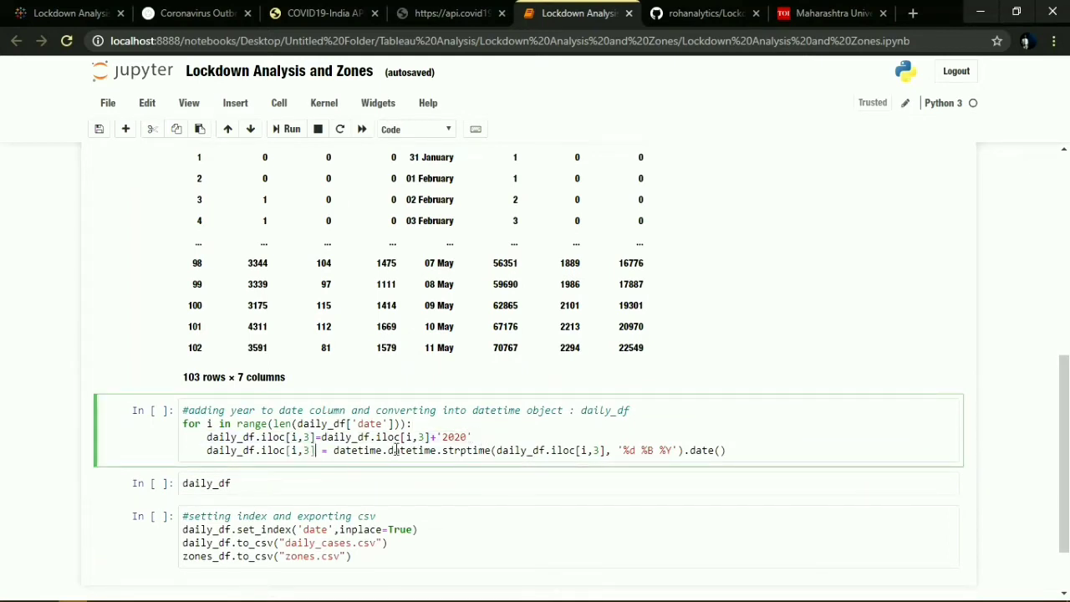
left_click(510, 437)
left_click_drag(430, 451, 487, 448)
left_click(532, 438)
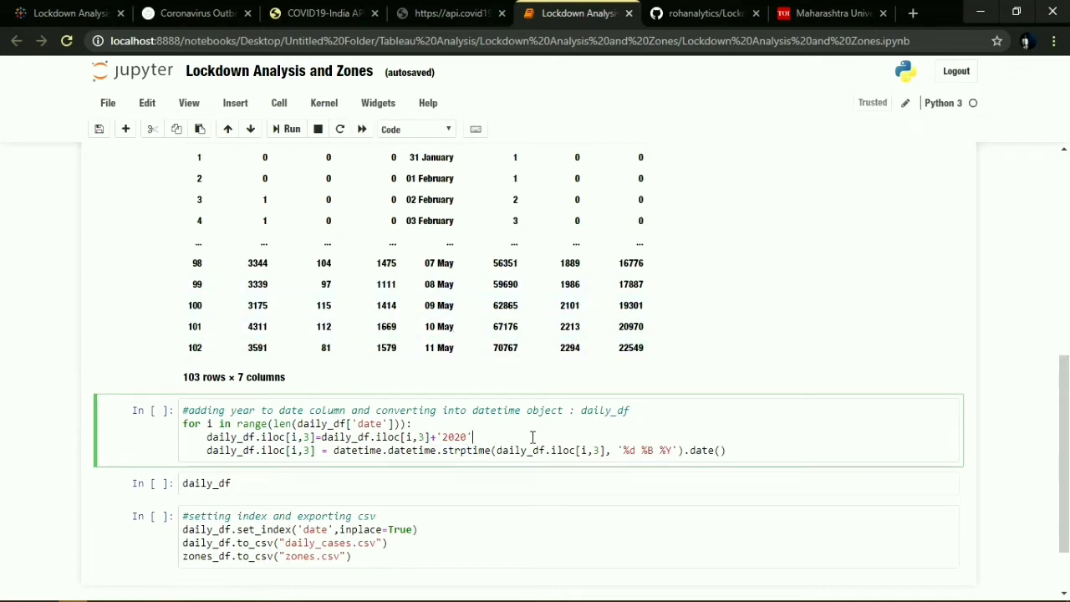
left_click_drag(389, 451, 451, 452)
left_click(491, 451)
left_click_drag(726, 450, 570, 449)
left_click(675, 450)
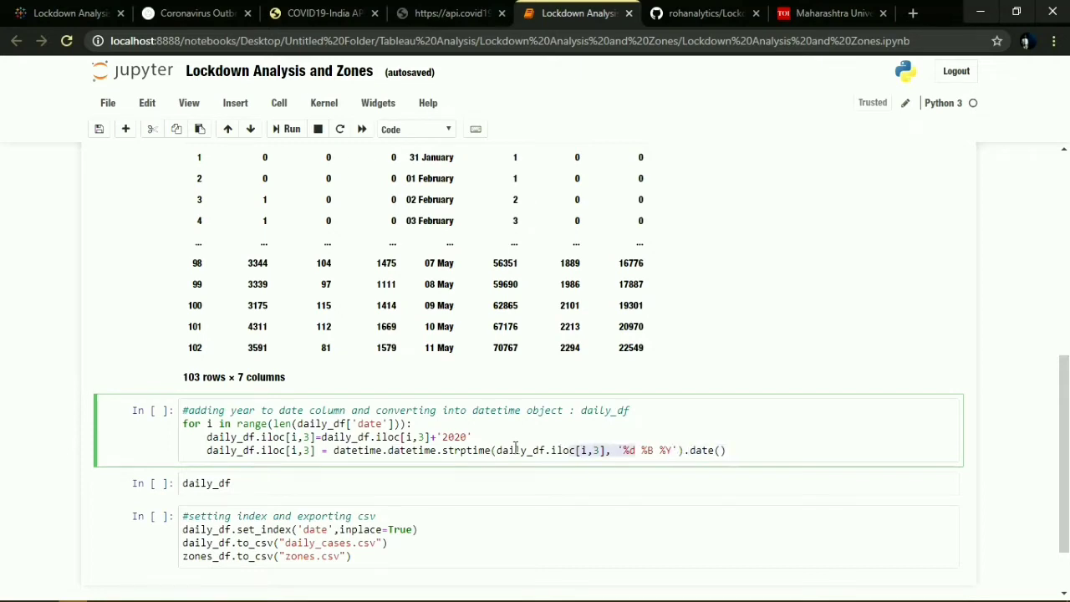
left_click(515, 450)
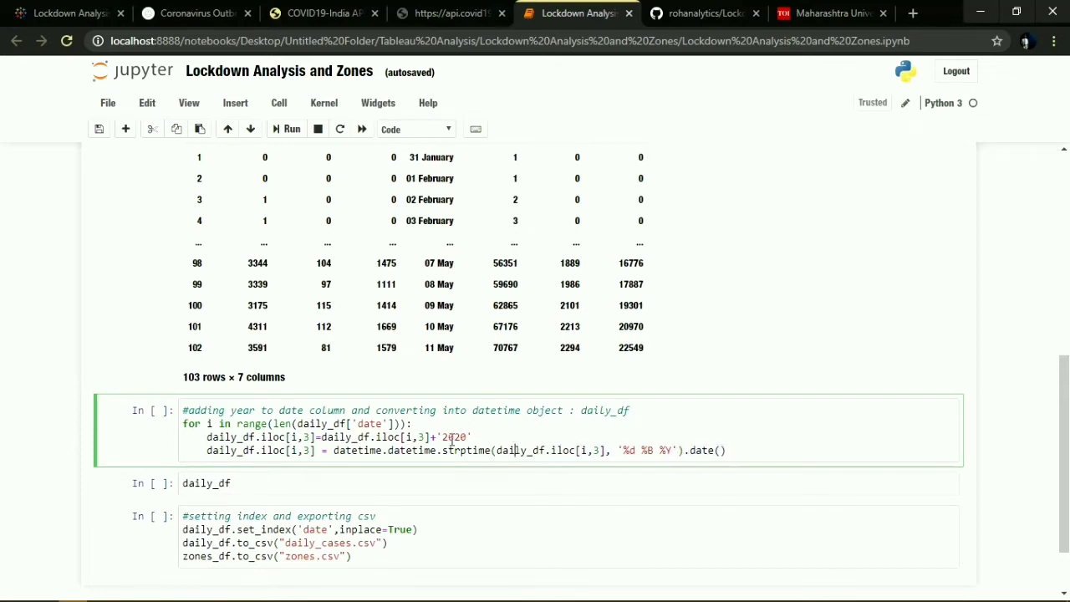
Step: Run the cell that adds the year and converts dates to datetime objects, and display daily_df to check the date column
left_click(292, 130)
left_click(275, 484)
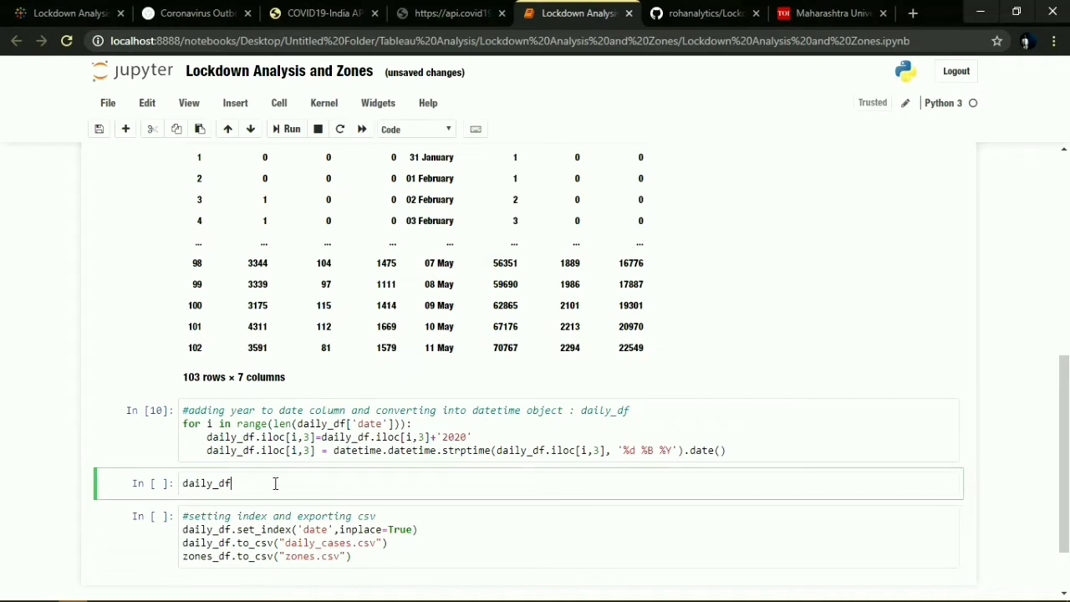
left_click(289, 131)
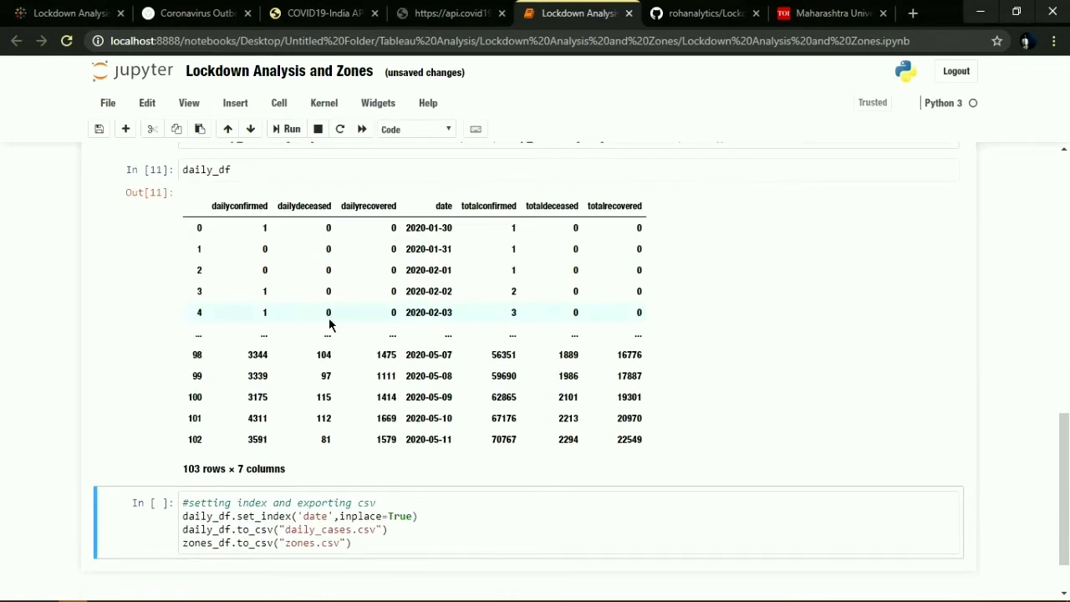
scroll(329, 325, "up", 1)
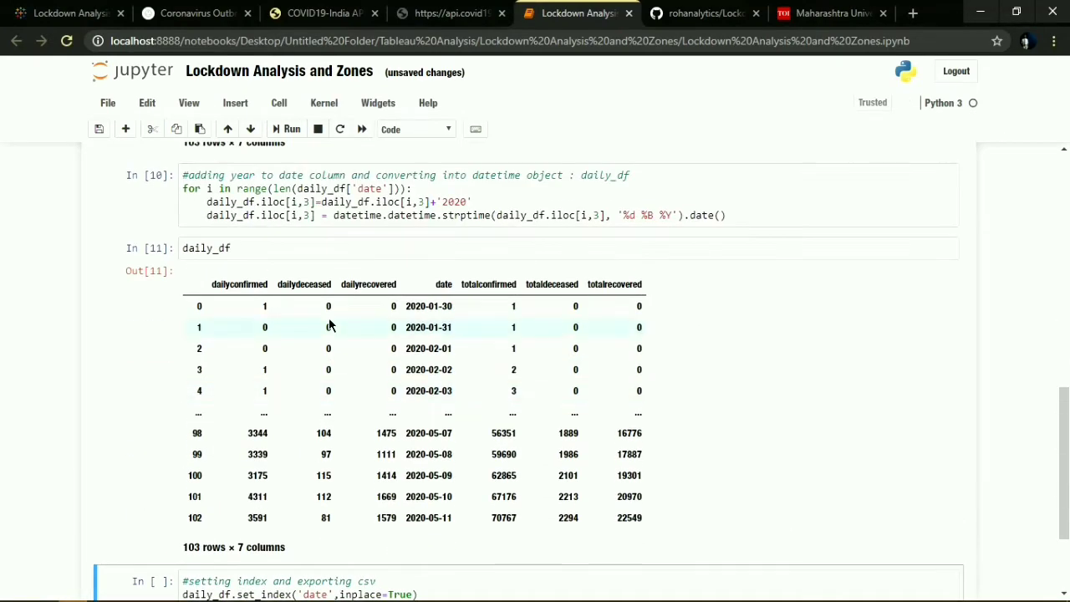
left_click_drag(242, 251, 175, 248)
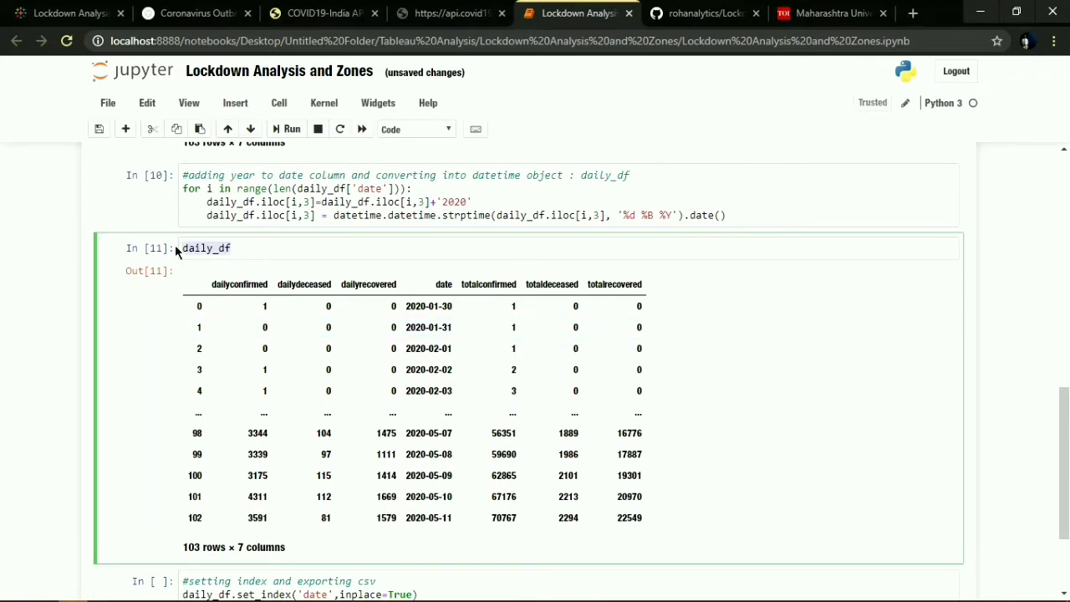
scroll(299, 312, "down", 1)
left_click_drag(406, 375, 448, 376)
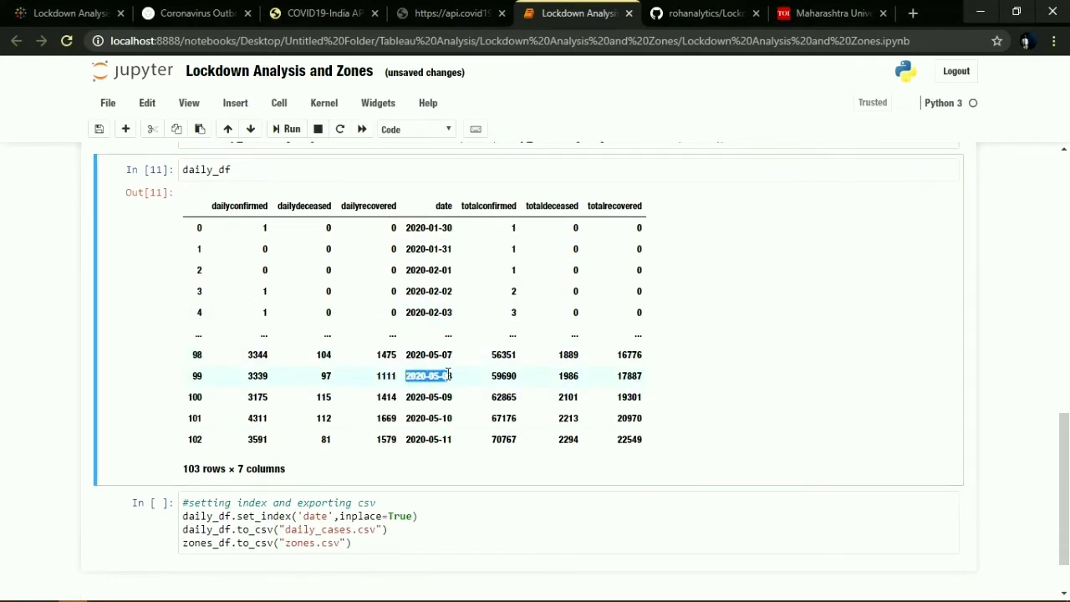
Step: Run the cell that sets date as the daily_df index and exports daily_cases.csv and zones.csv
scroll(435, 480, "down", 1)
left_click(390, 455)
left_click_drag(238, 456, 457, 454)
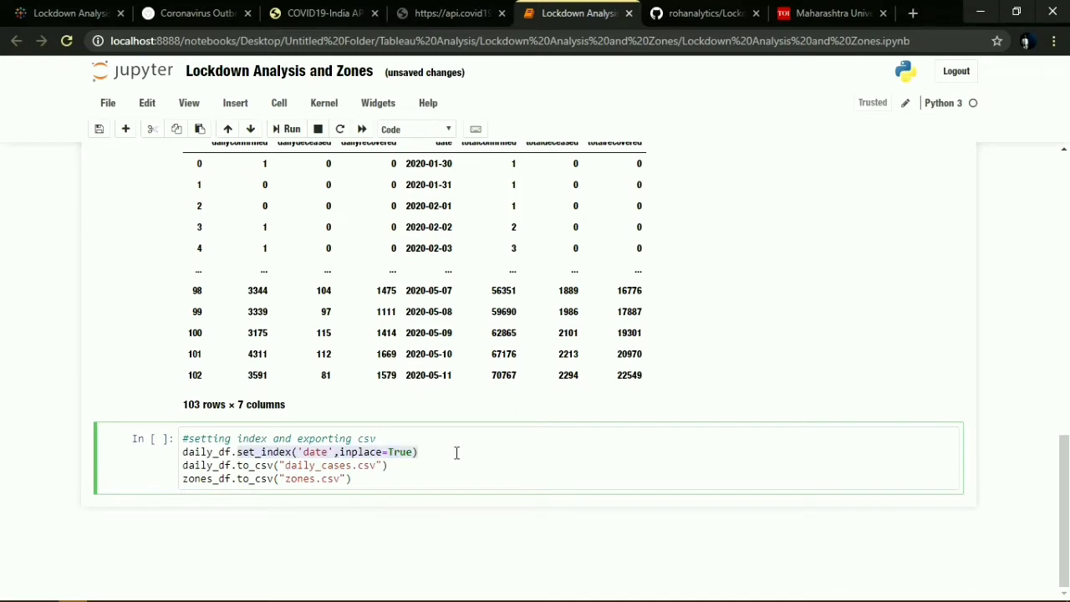
left_click(456, 454)
left_click(381, 477)
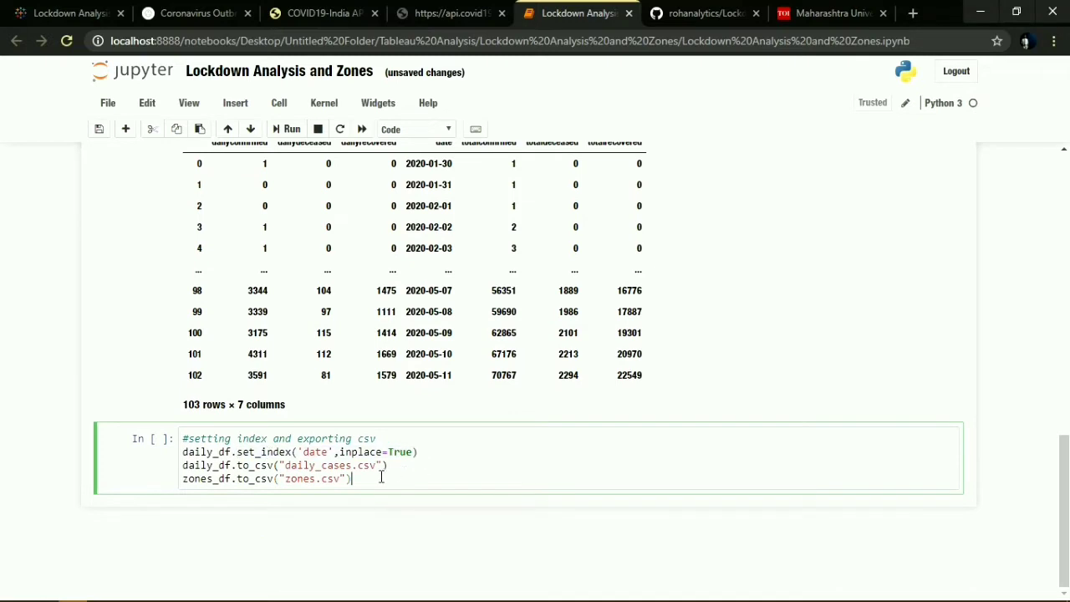
left_click(289, 130)
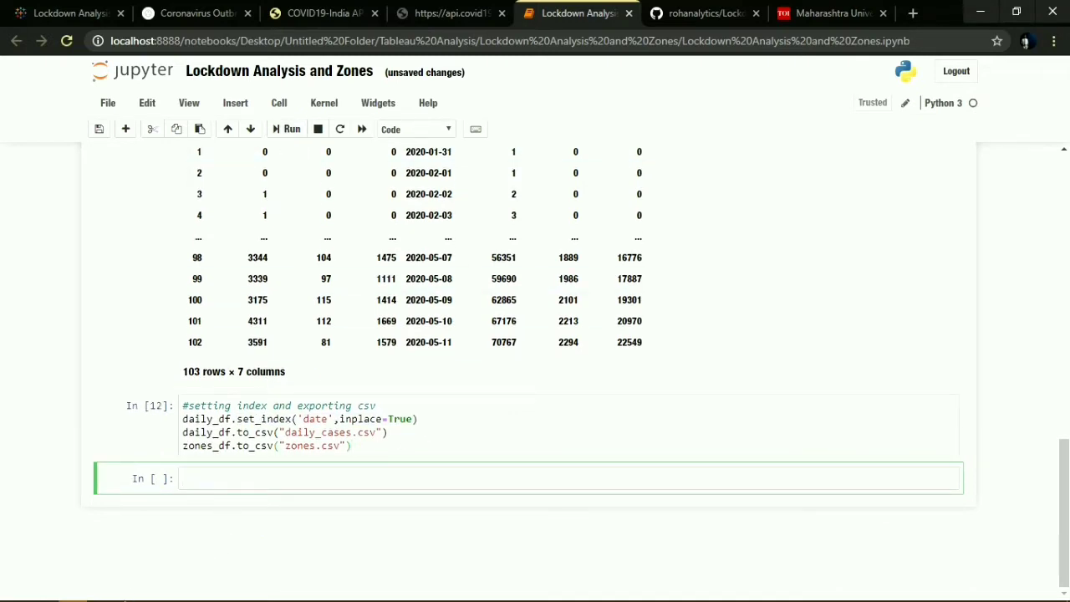
Step: Switch to File Explorer and preview the exported daily_cases file in the Lockdown Analysis and Zones folder
left_click(43, 590)
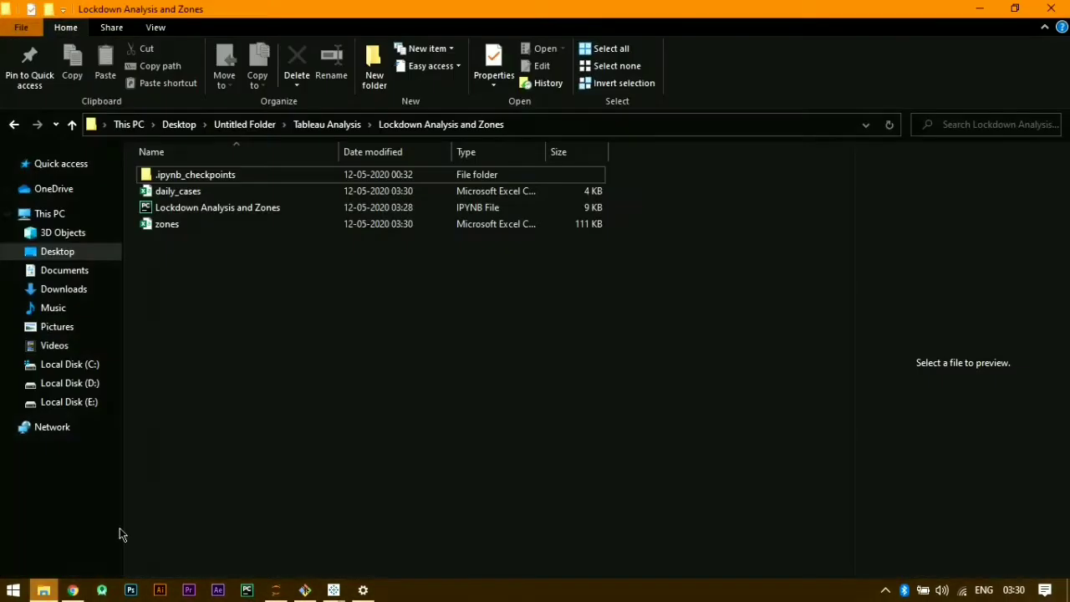
left_click(416, 199)
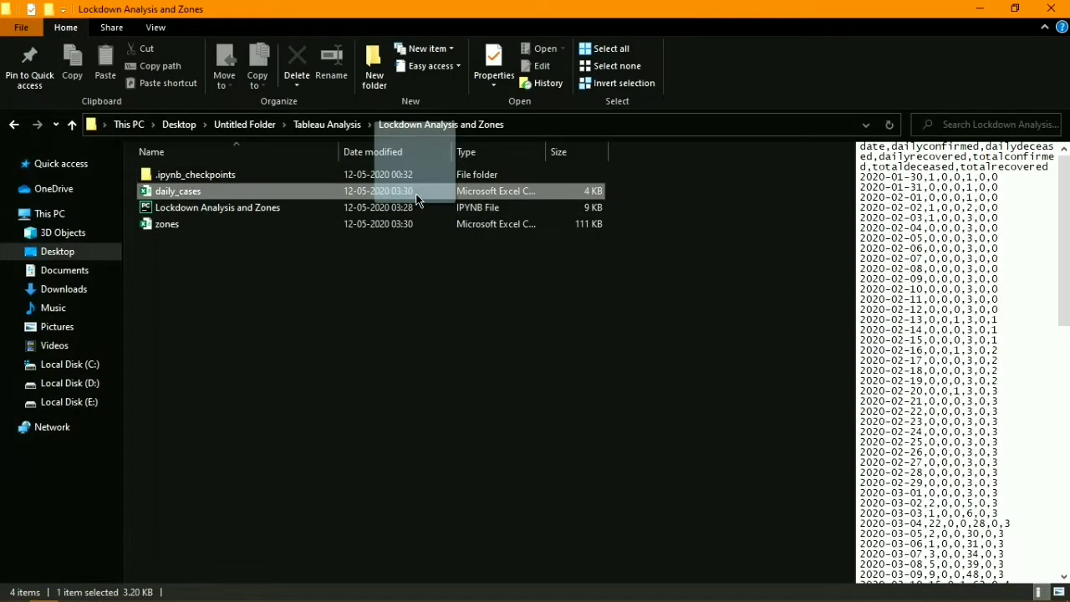
Step: Preview the exported daily_cases file again in the Lockdown Analysis and Zones folder
left_click(409, 317)
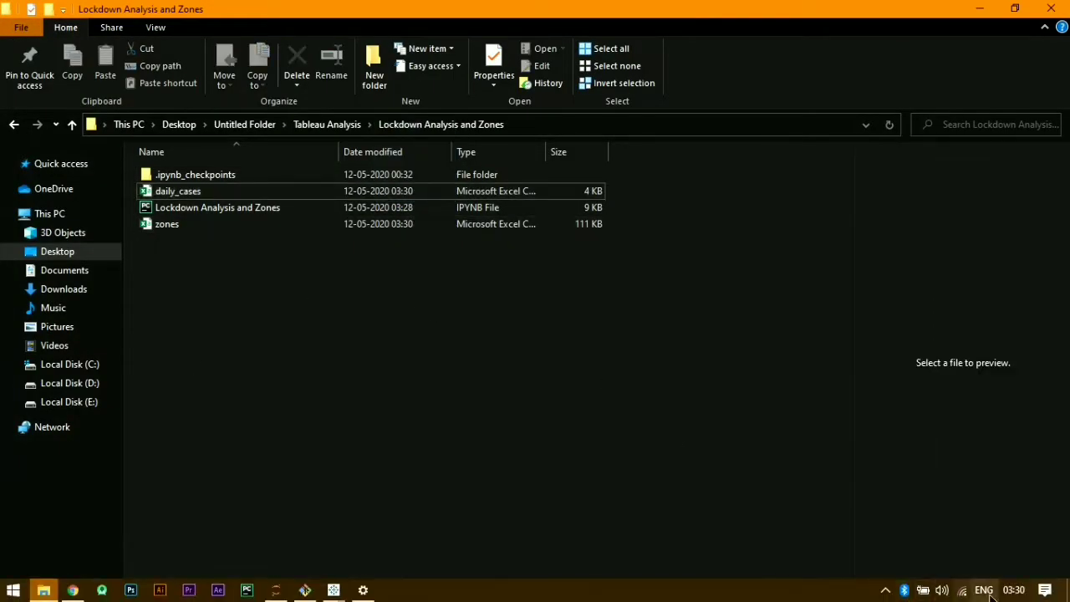
left_click(304, 192)
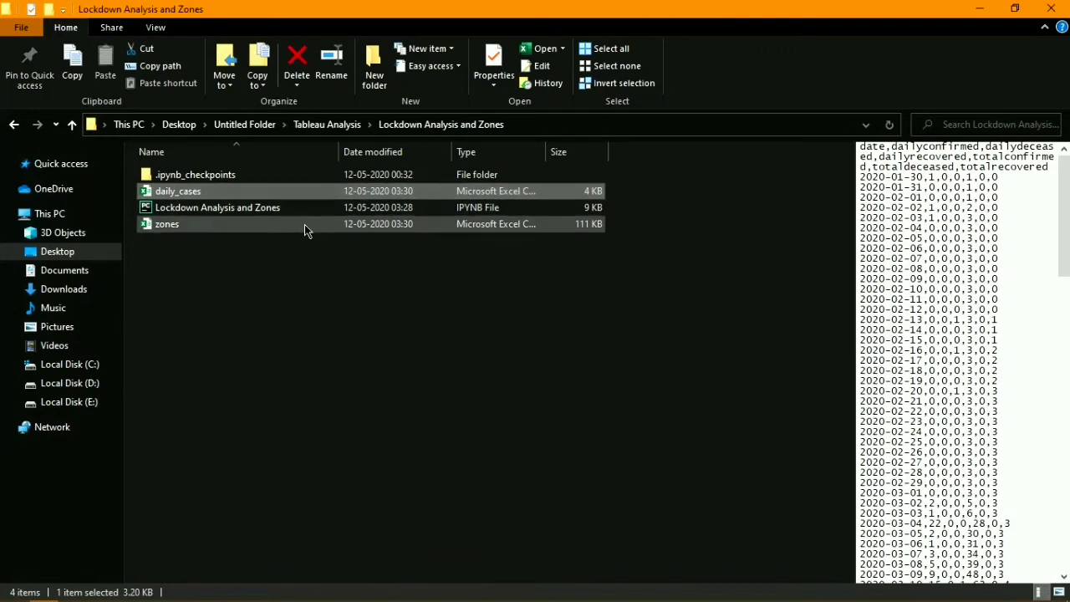
left_click(442, 237)
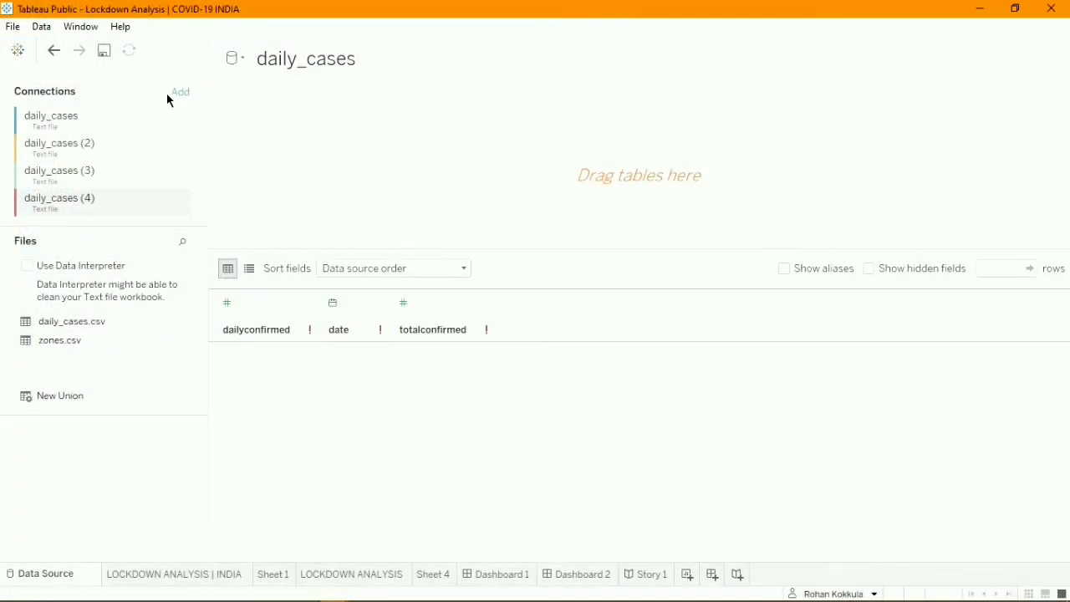
Step: Switch to Tableau Public and add a text file connection to daily_cases in the Lockdown Analysis workbook
left_click(177, 93)
left_click(289, 190)
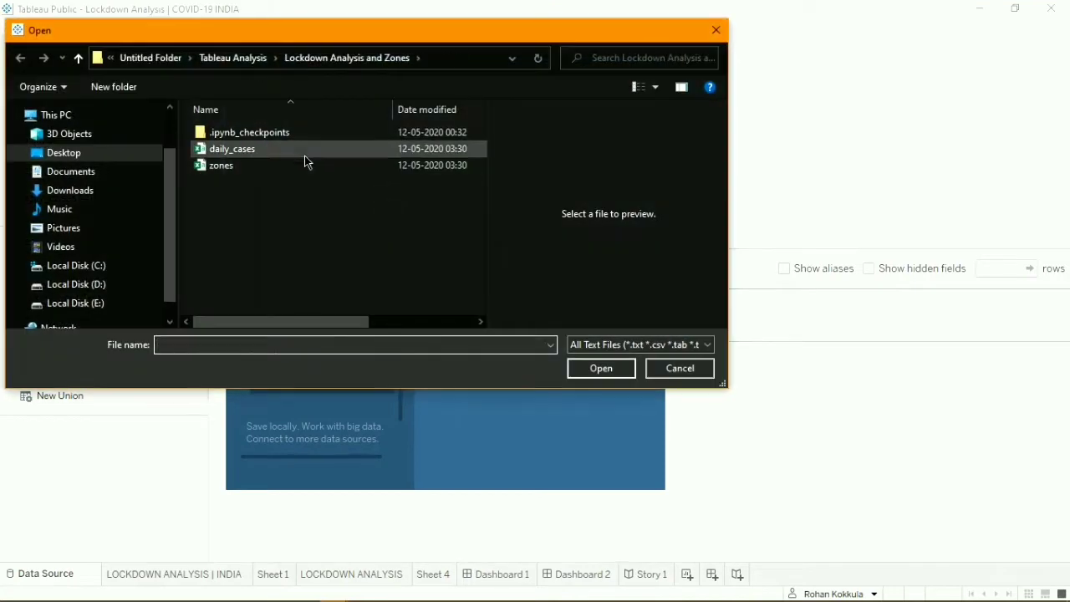
left_click(306, 158)
left_click(601, 368)
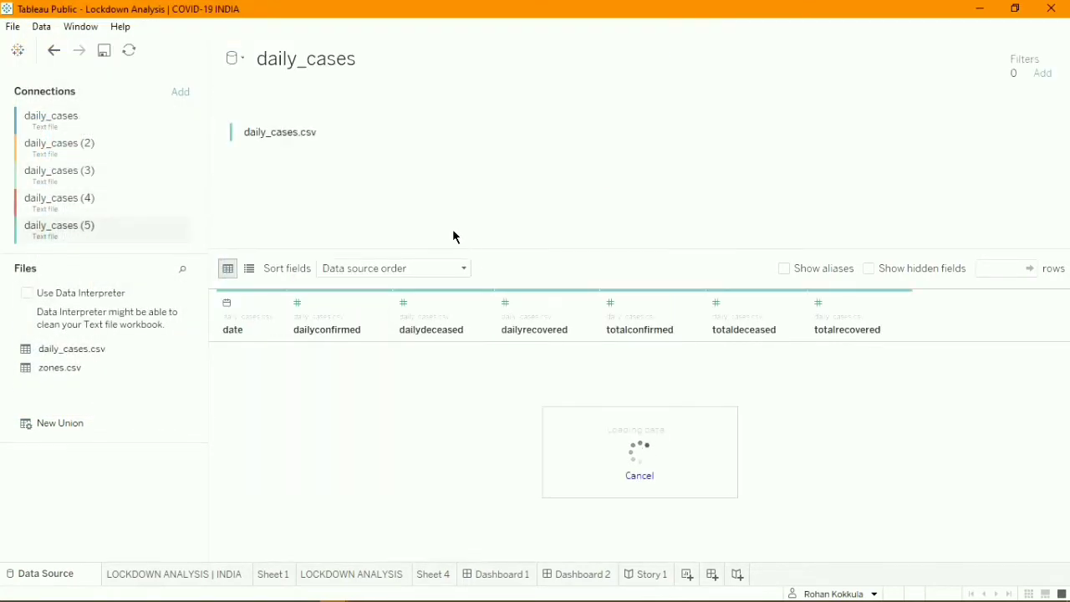
Step: Review the daily_cases rows in the data grid from the first date to the last
scroll(285, 378, "down", 1)
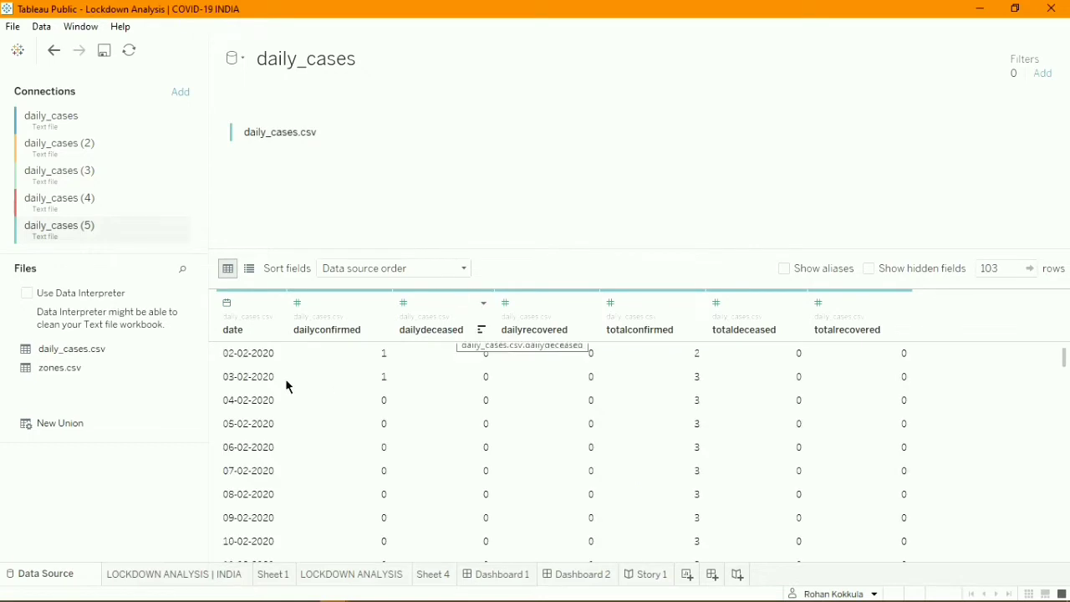
scroll(277, 369, "up", 1)
scroll(329, 374, "down", 12)
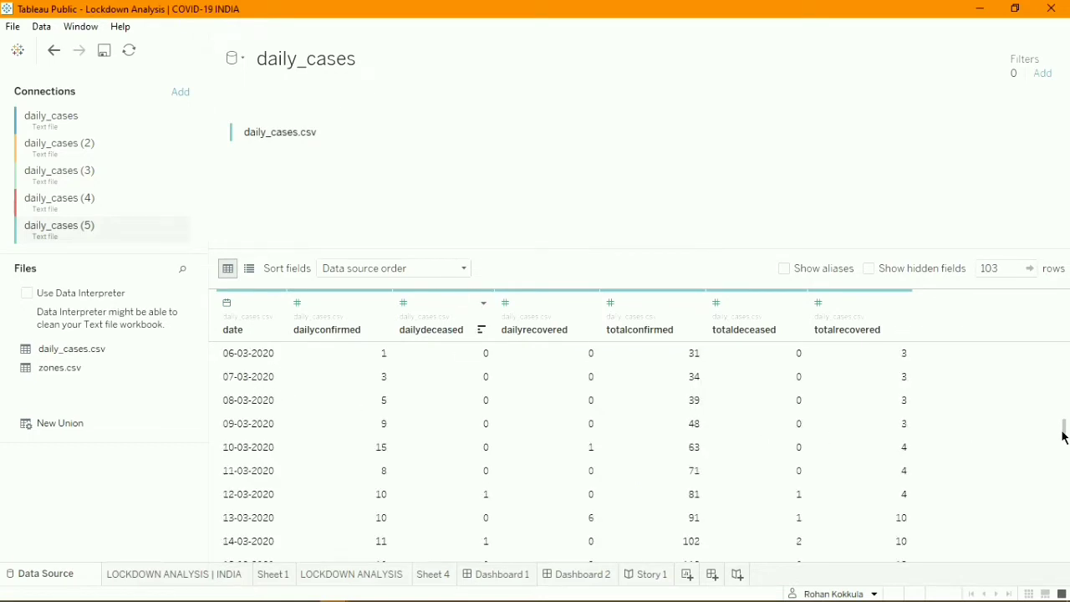
left_click_drag(1064, 434, 1063, 552)
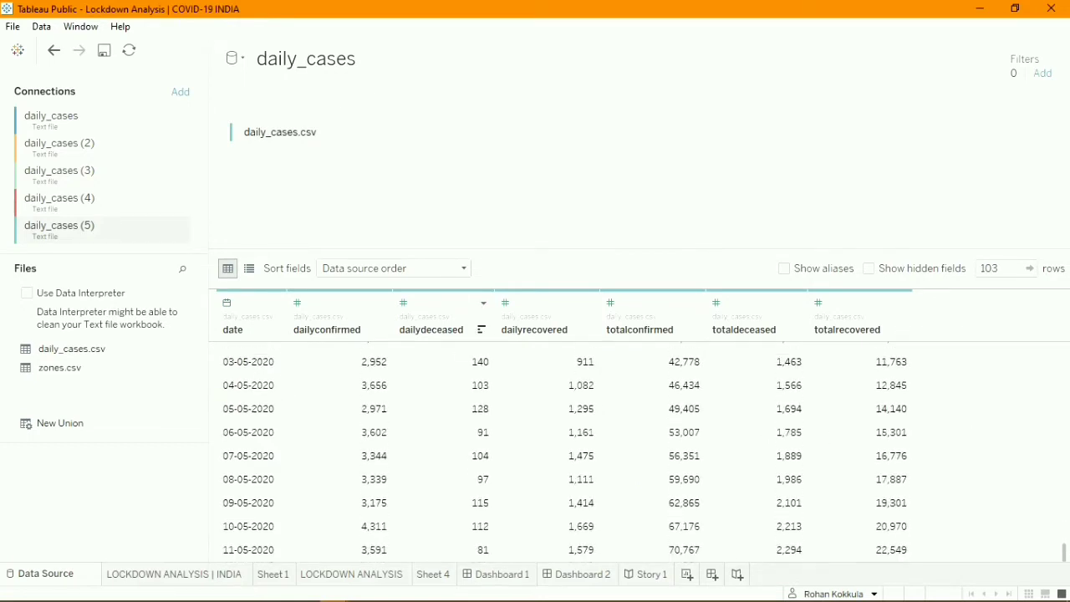
left_click(239, 553)
Step: Show the LOCKDOWN ANALYSIS | INDIA sheet in presentation mode, switching back to Tableau Public from the browser
left_click(165, 576)
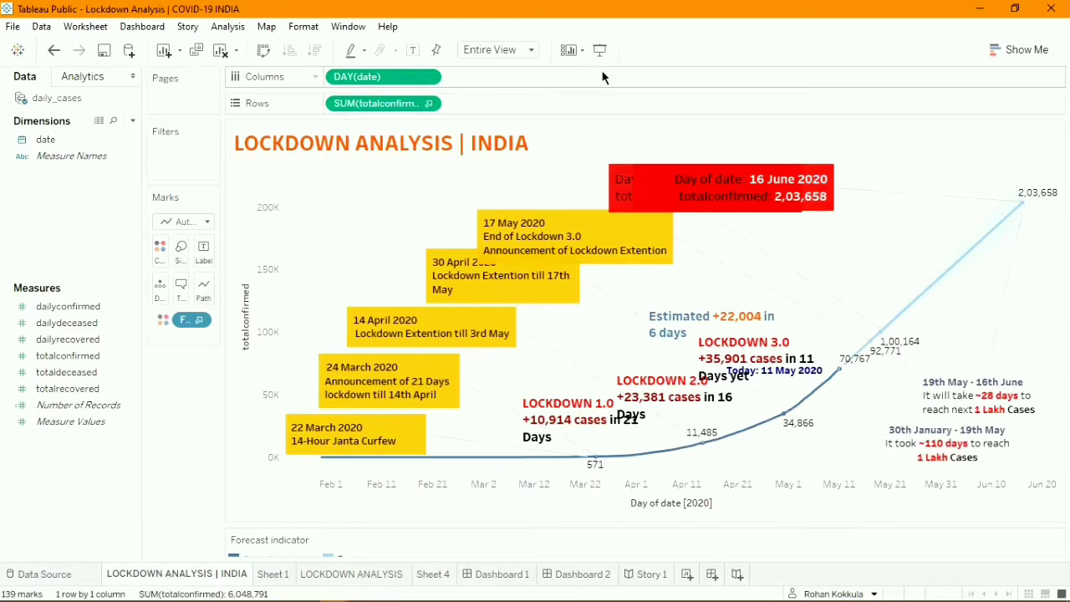
left_click(600, 52)
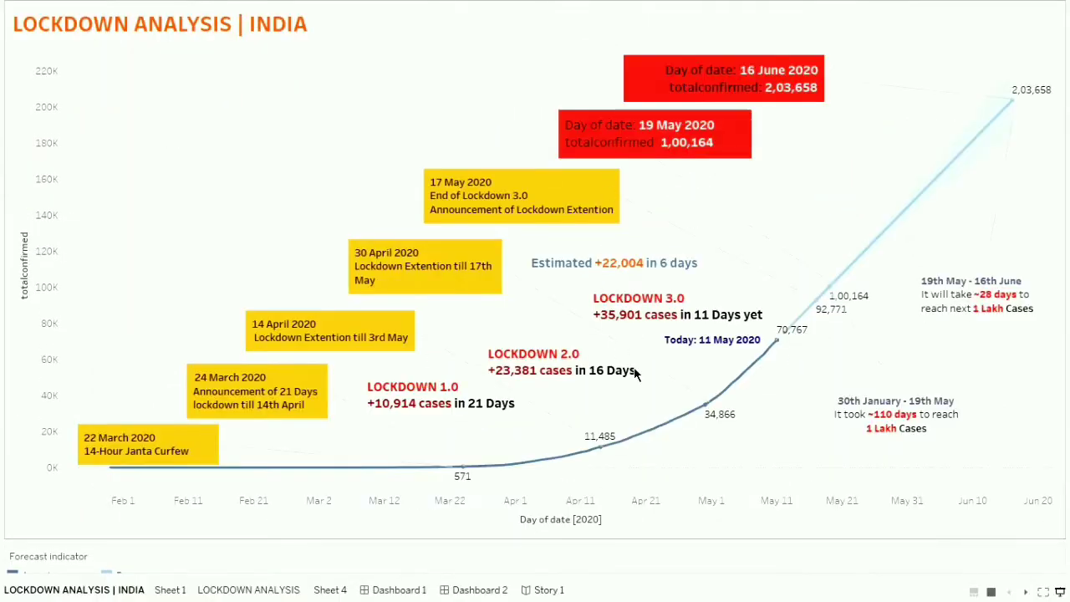
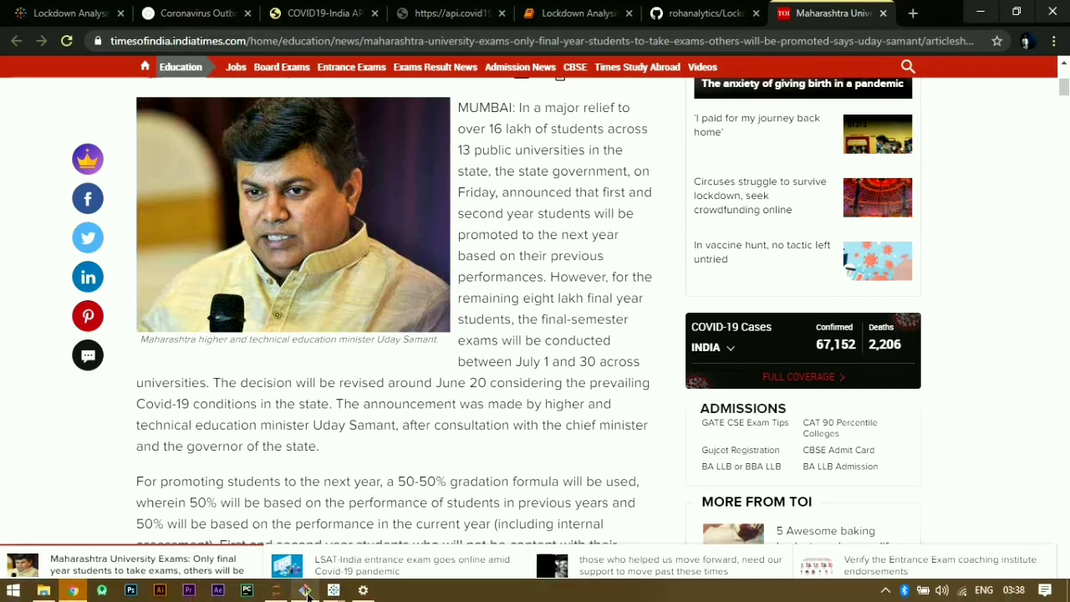
mouse_move(334, 590)
left_click(278, 548)
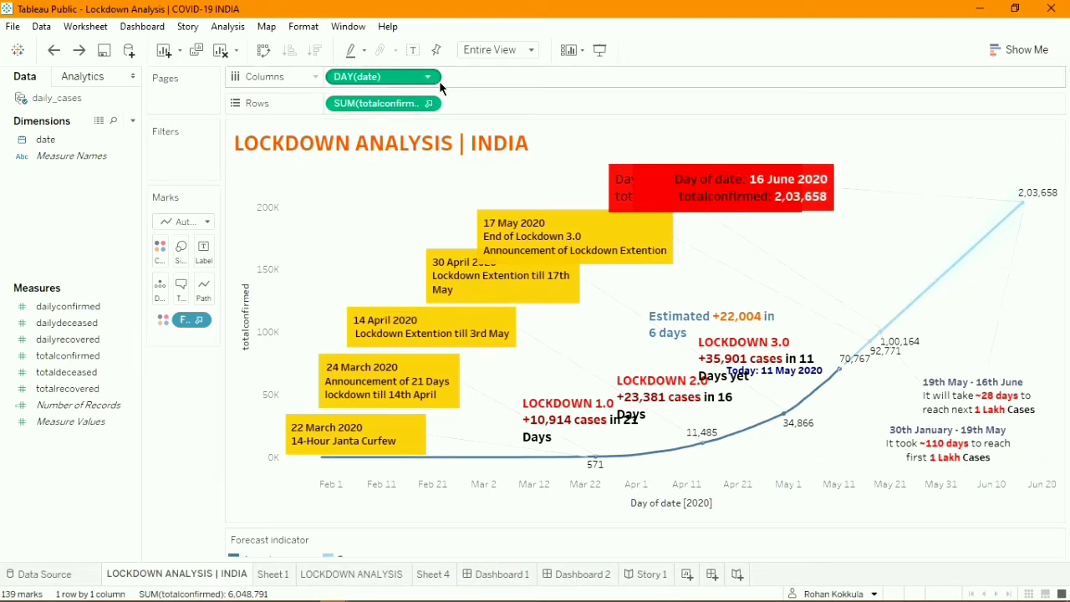
left_click(600, 50)
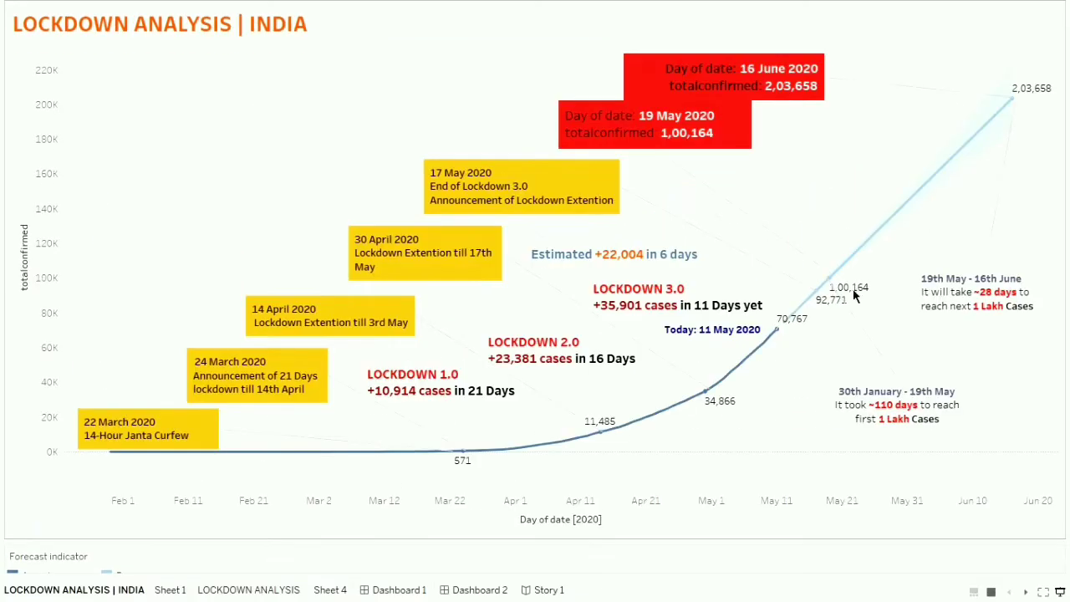
Step: Set the chart's forecast length to exactly 3 months in the forecast options
right_click(824, 169)
mouse_move(866, 276)
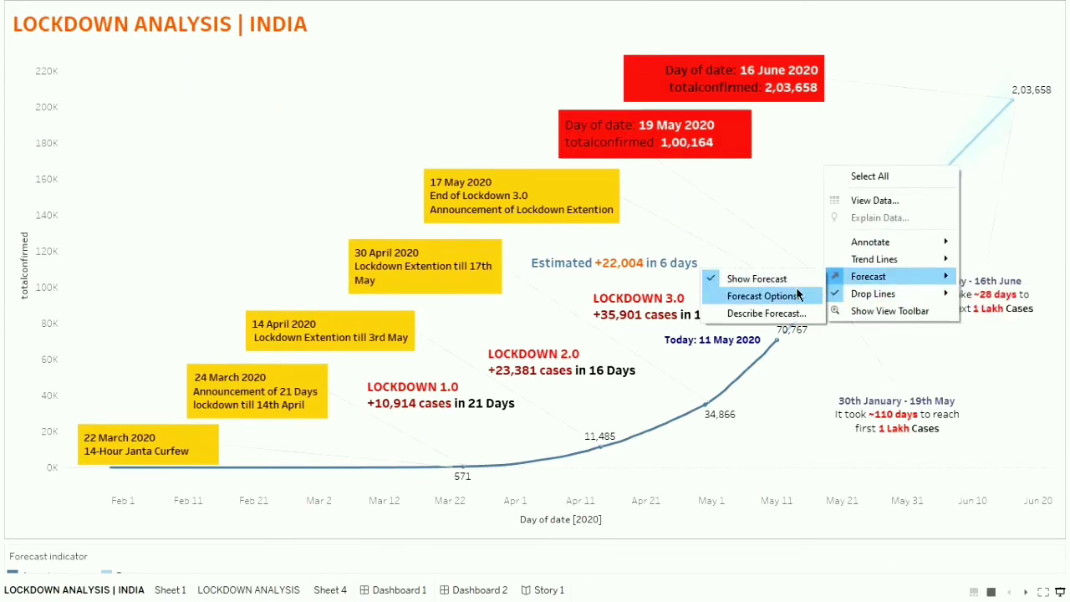
left_click(766, 296)
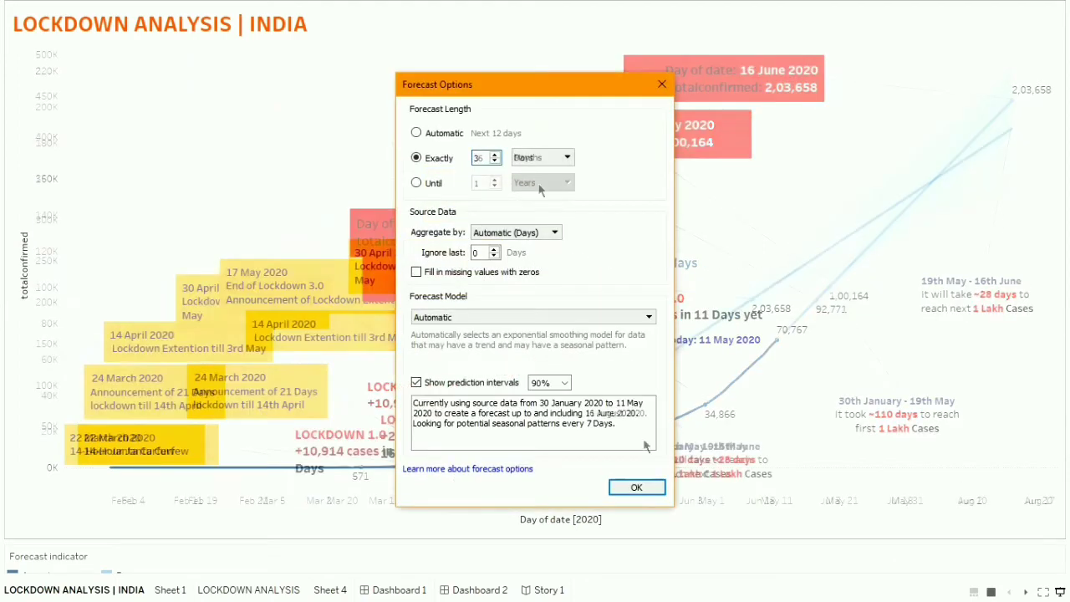
left_click(636, 487)
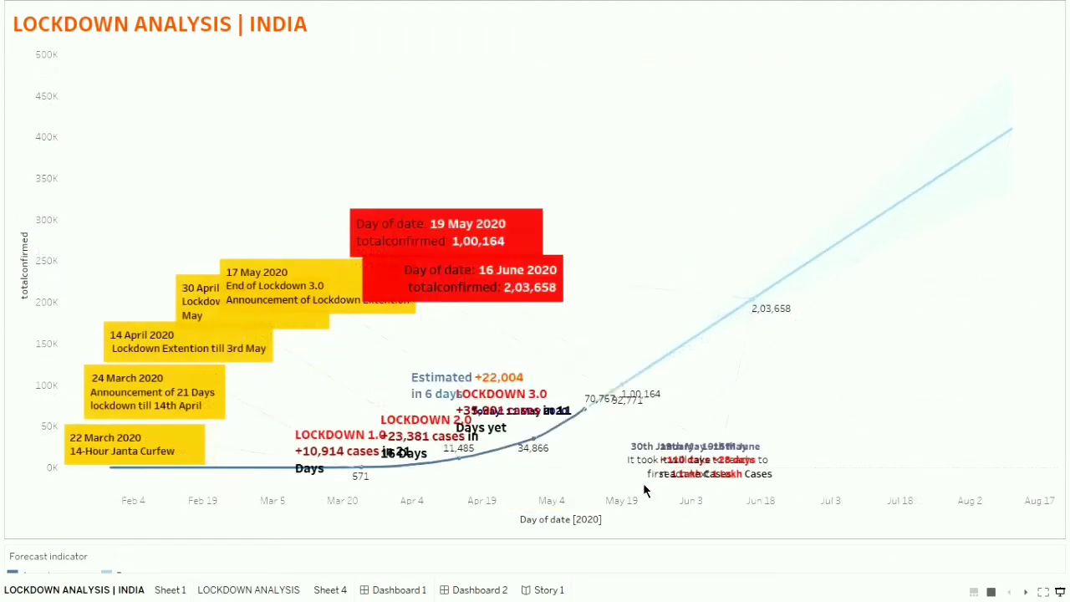
Step: Select the forecast mark near the end of July and try to show its mark label
left_click(956, 165)
right_click(961, 169)
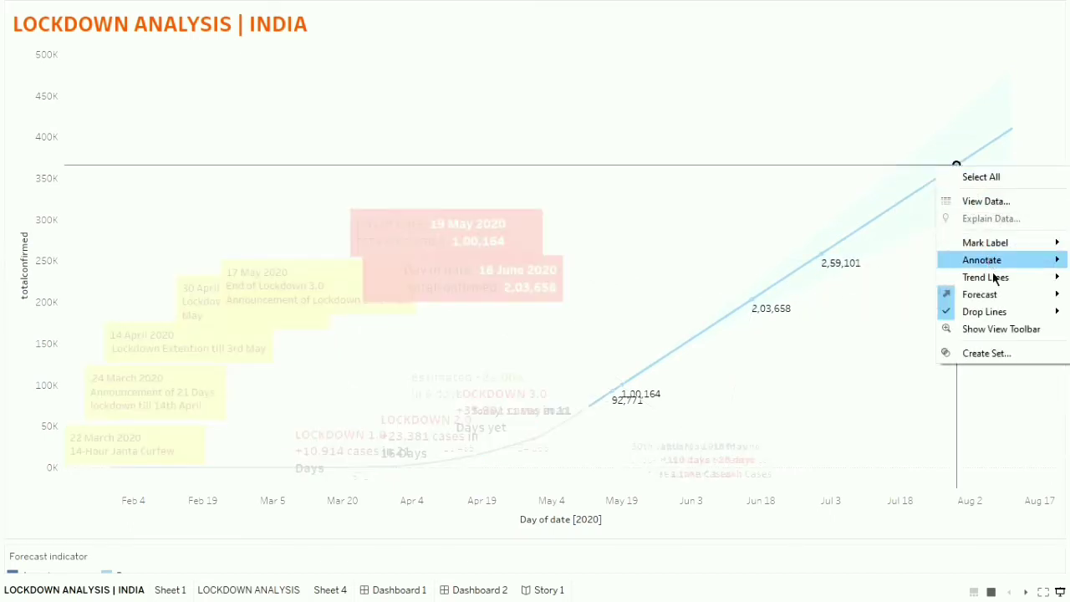
mouse_move(999, 244)
left_click(901, 269)
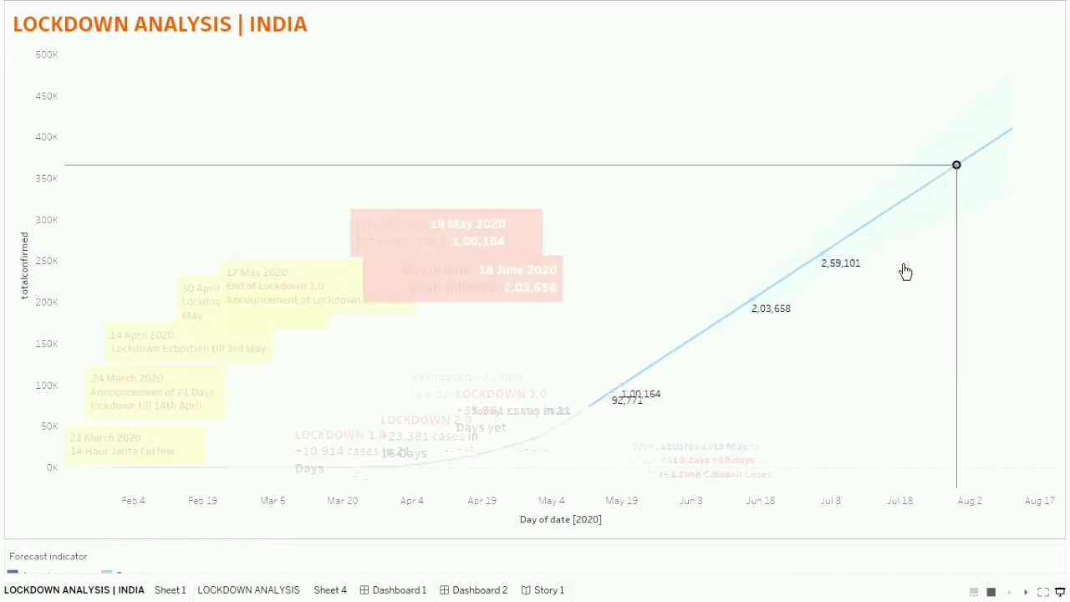
left_click(992, 261)
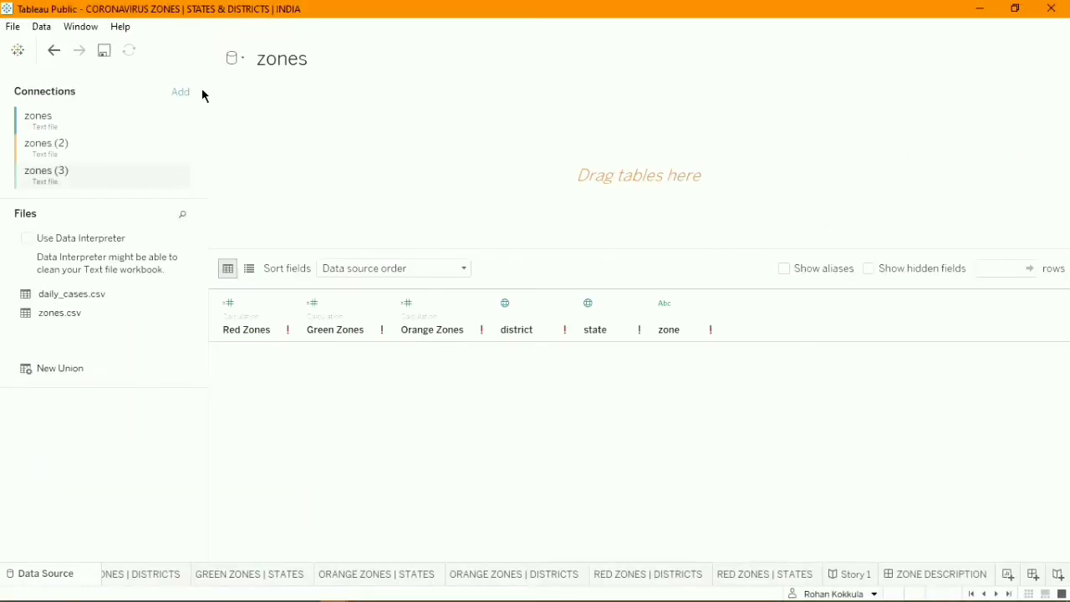
Step: Add a text file connection to zones in the CORONAVIRUS ZONES | STATES & DISTRICTS | INDIA workbook
left_click(180, 92)
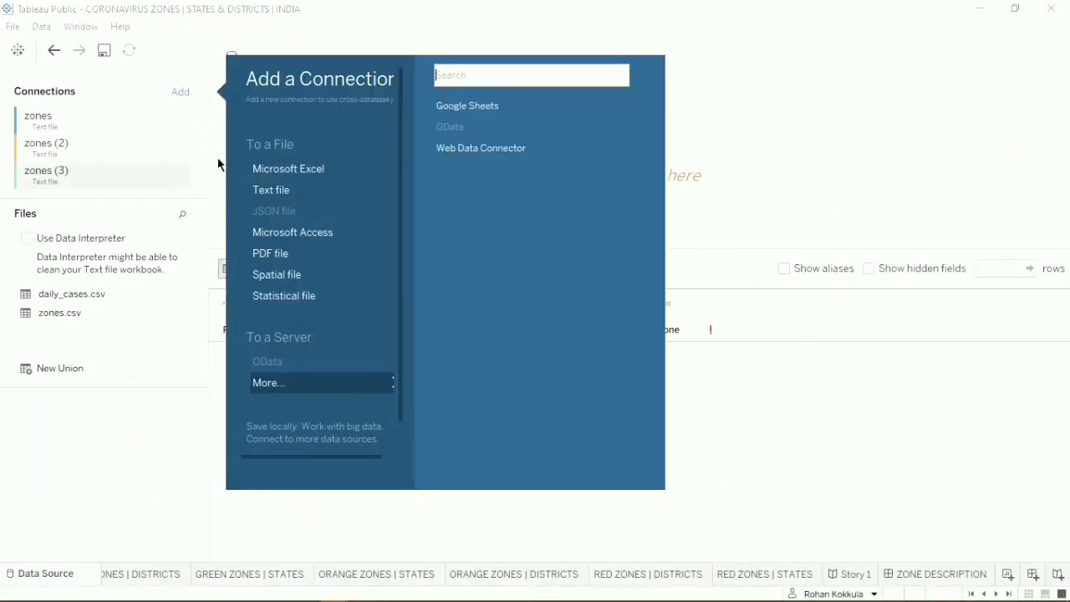
left_click(259, 189)
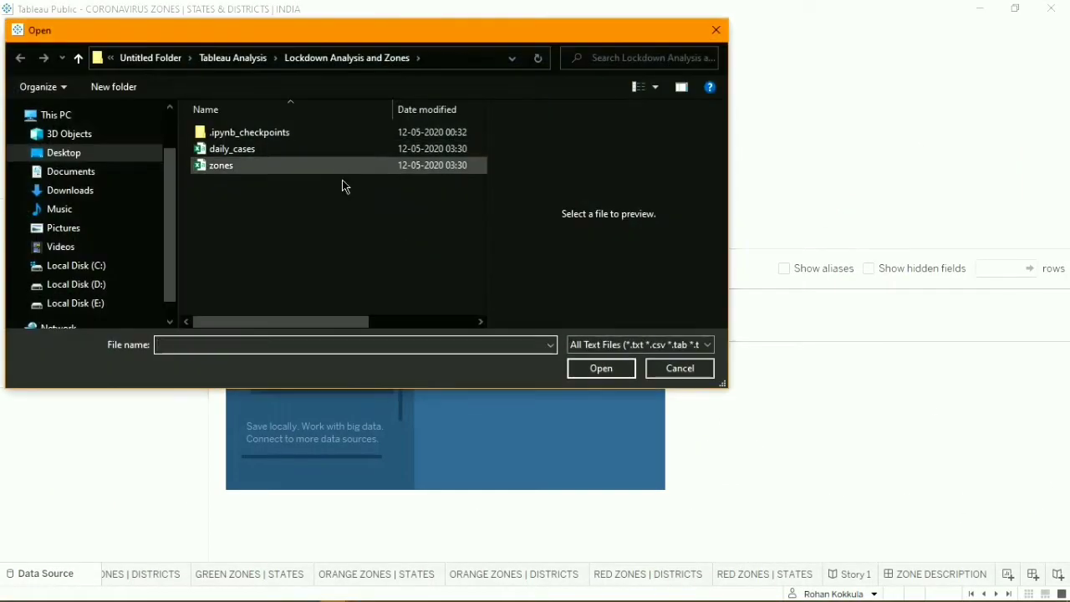
left_click(343, 166)
left_click(592, 368)
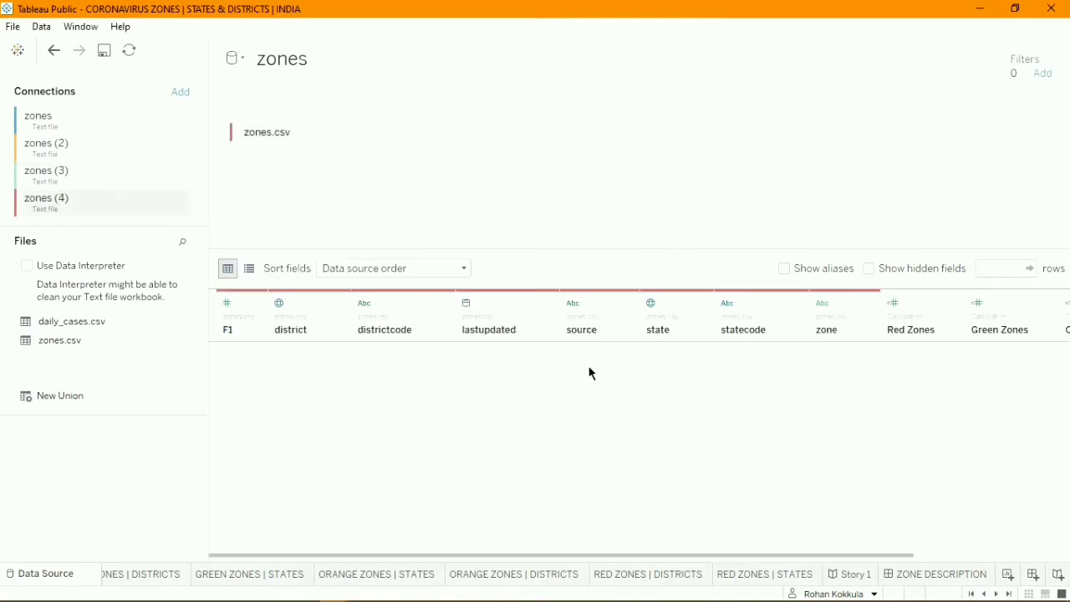
Step: Open the ZONE DESCRIPTION dashboard and read the red, orange and green zone definitions
left_click(961, 577)
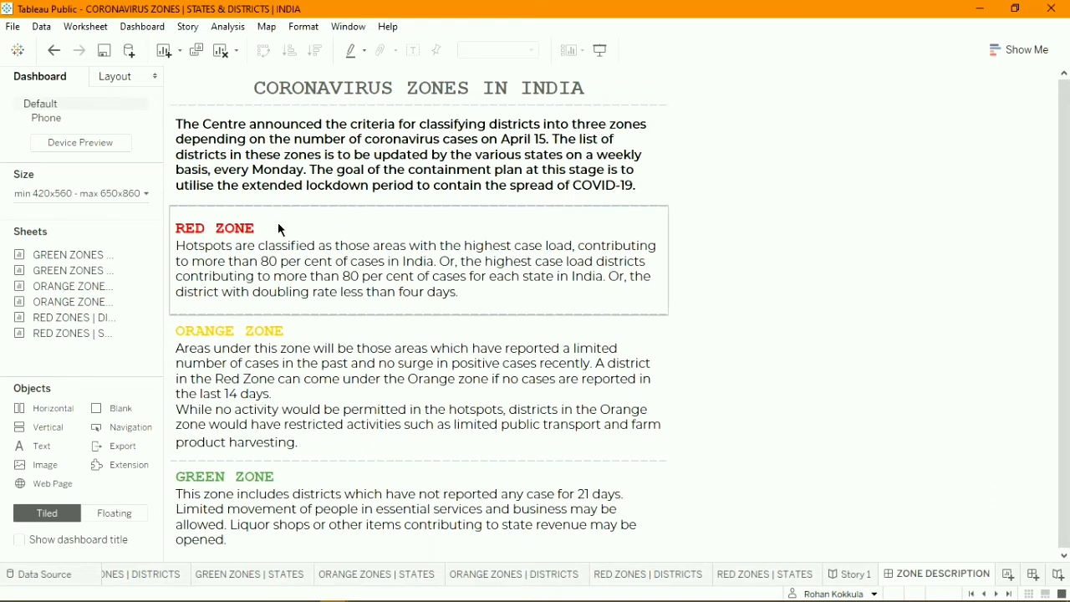
left_click(524, 255)
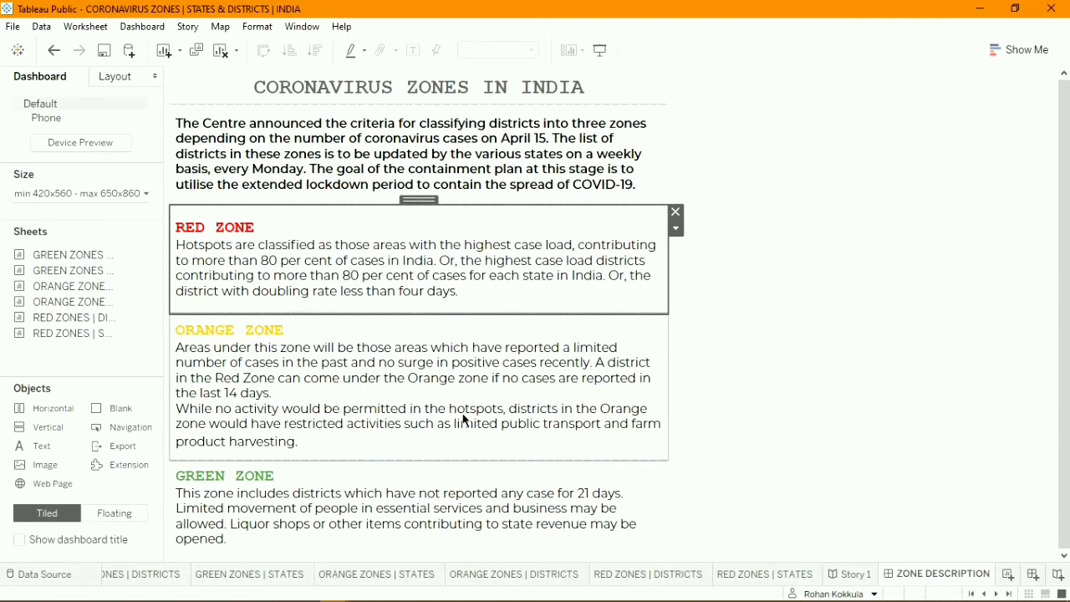
left_click(372, 523)
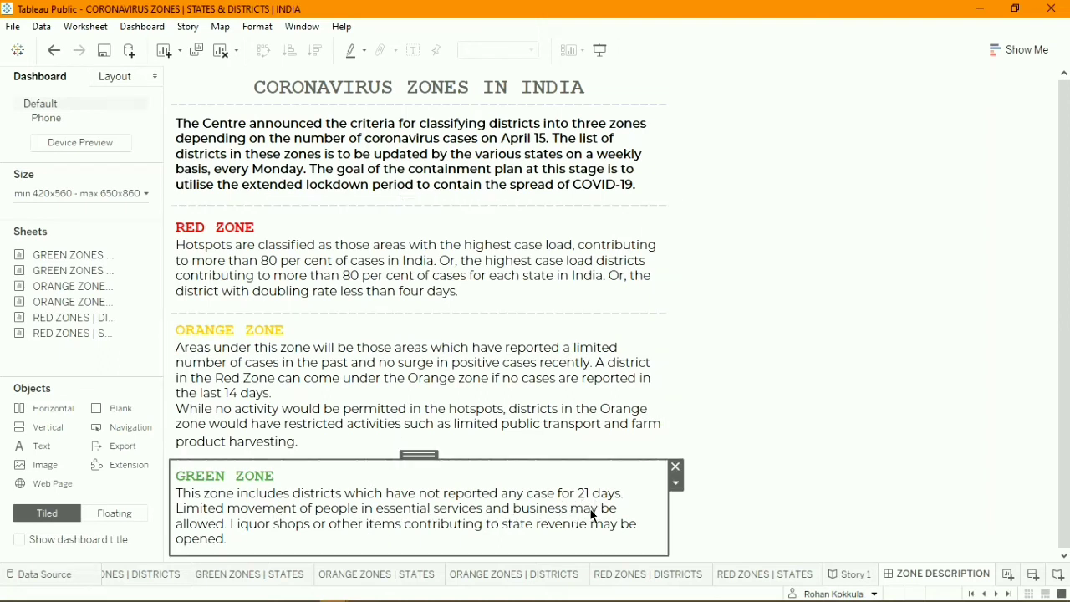
left_click(725, 528)
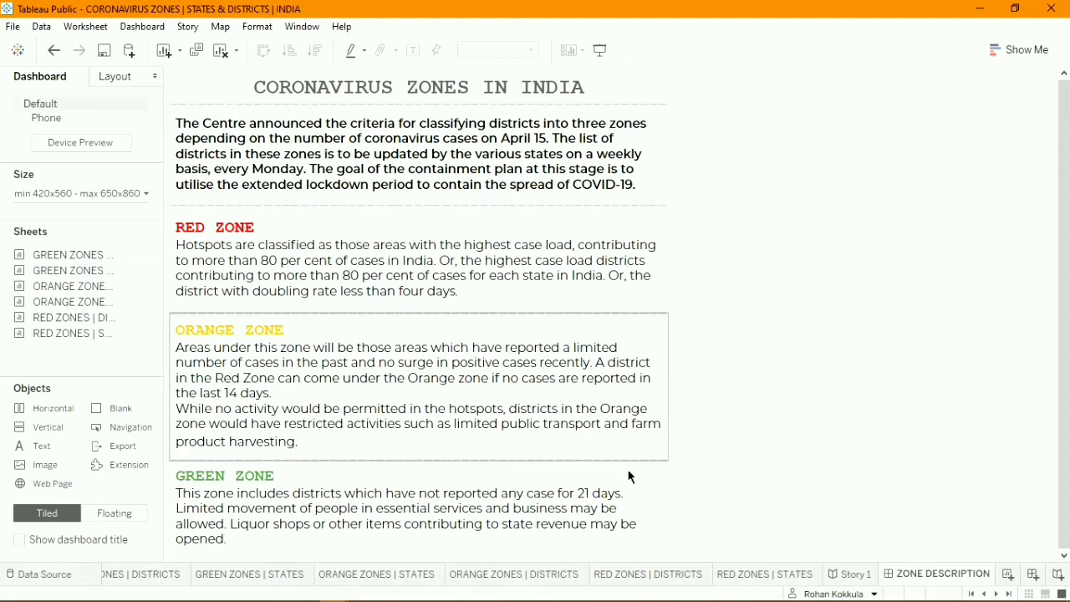
Step: Open the Green Zones calculated field from the GREEN ZONES | DISTRICTS sheet and examine its [zone] field reference
left_click(146, 578)
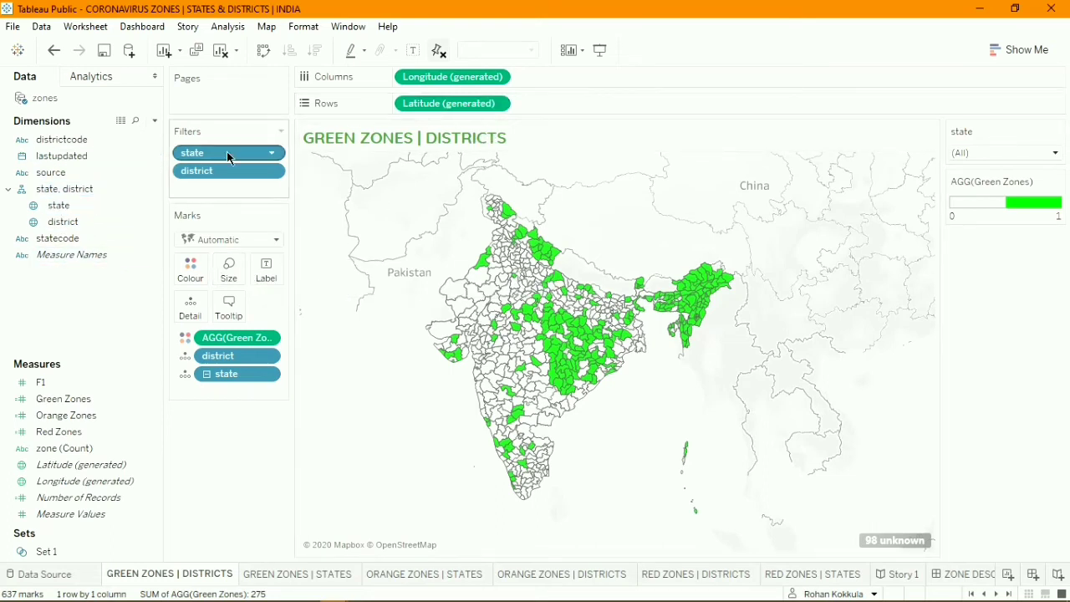
left_click(153, 405)
left_click(176, 342)
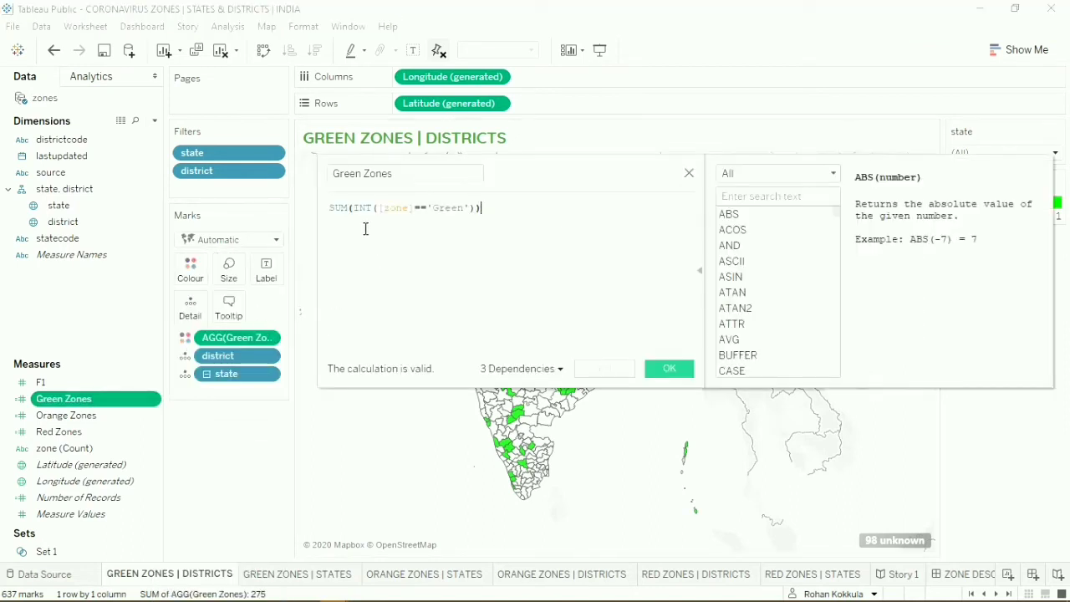
left_click_drag(384, 209, 403, 210)
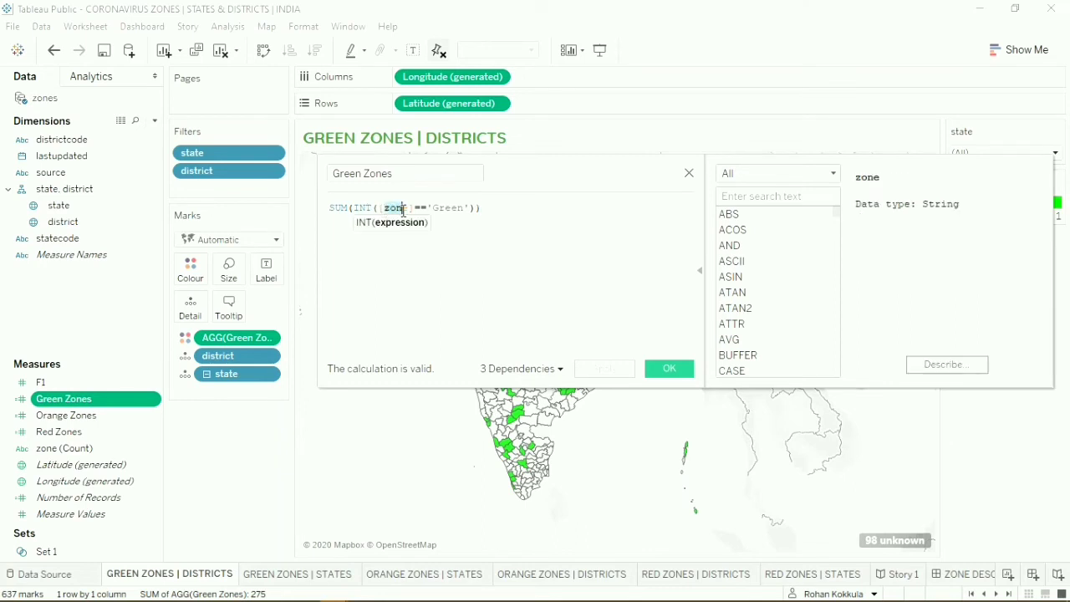
left_click(421, 250)
Step: View the underlying zones data, check the zone and Green Zones columns, and close the data view
left_click(122, 122)
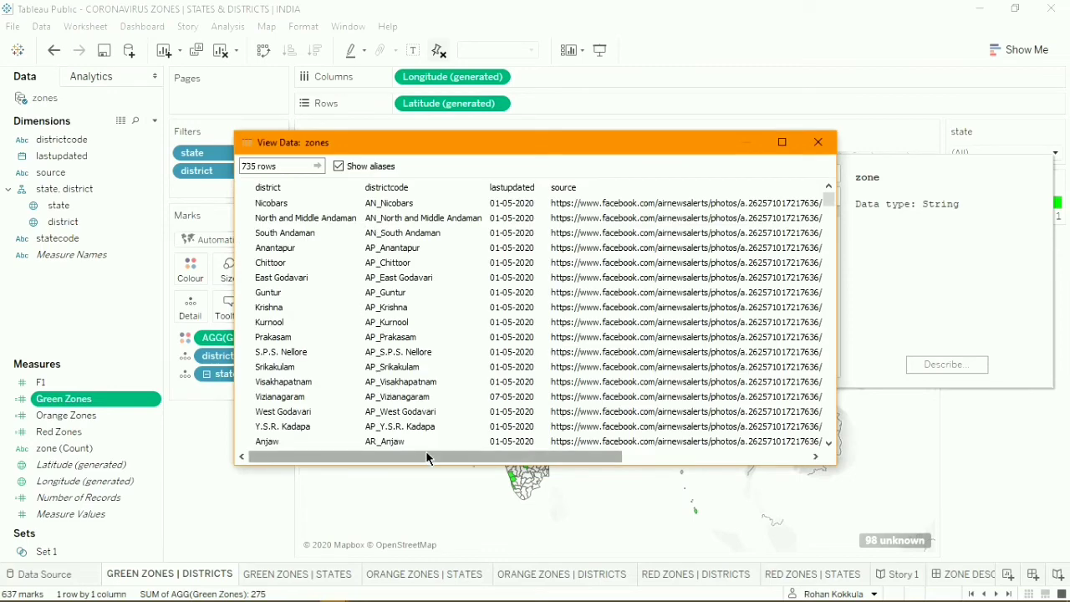
left_click_drag(428, 457, 776, 293)
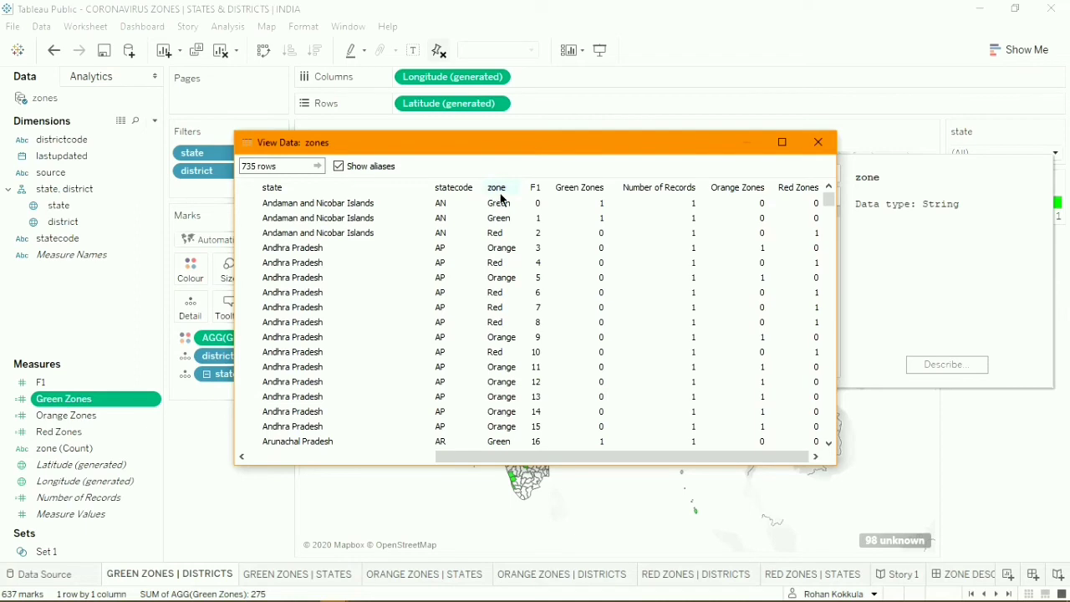
left_click(819, 142)
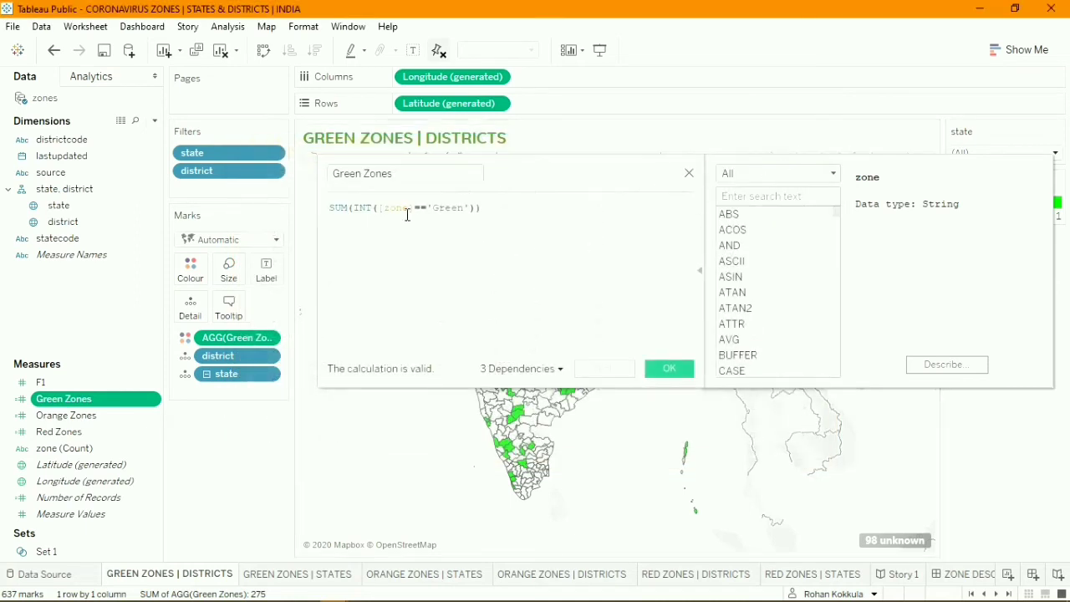
Step: Examine the INT([zone]=='Green') expression inside the SUM of the Green Zones calculation
left_click_drag(408, 215, 460, 210)
left_click(422, 253)
left_click(469, 209)
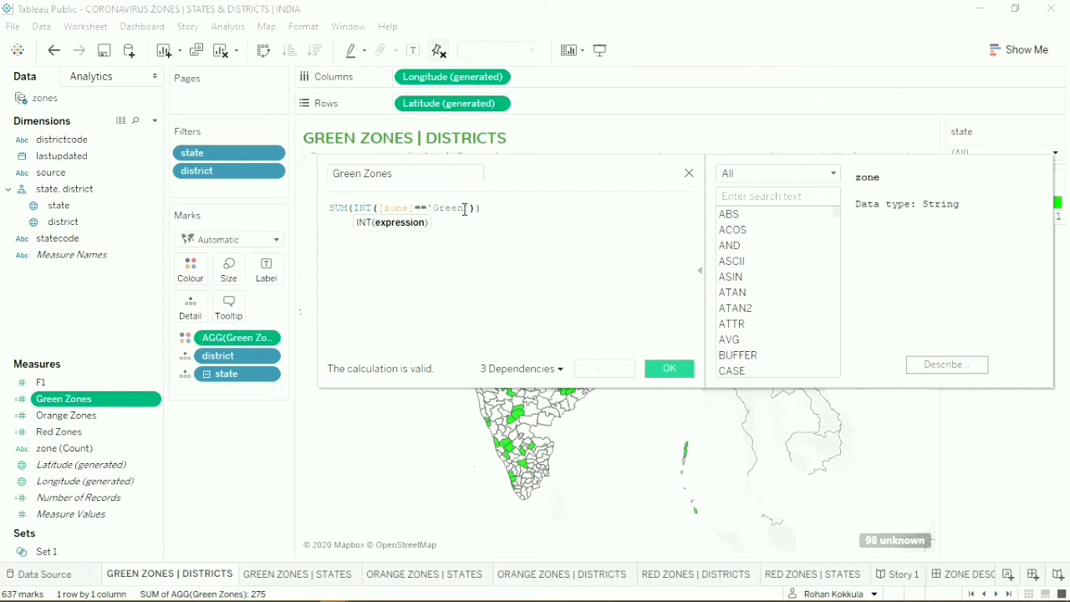
left_click_drag(356, 209, 470, 209)
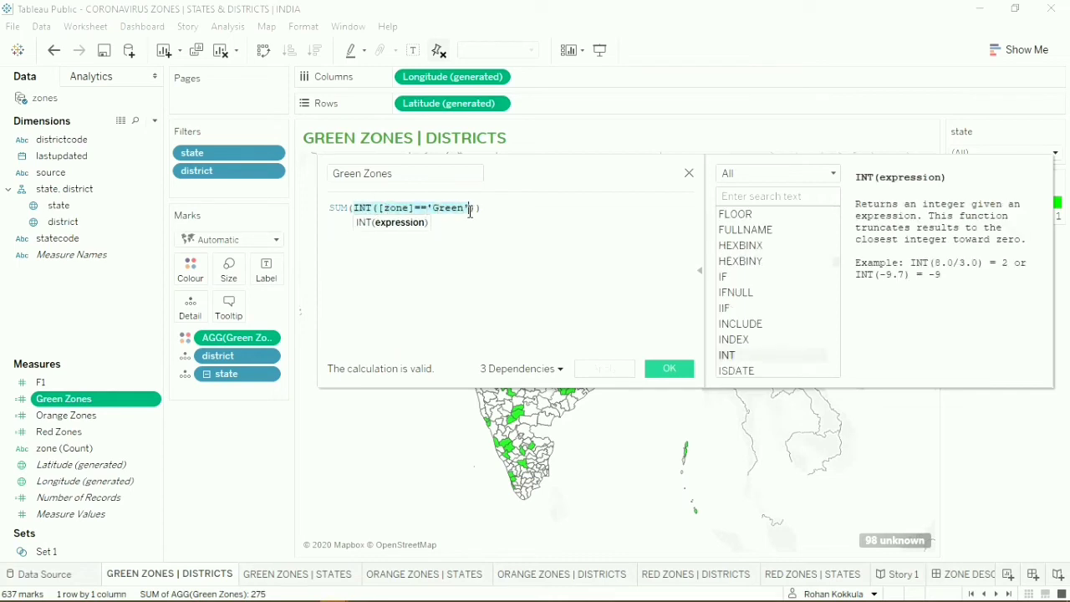
left_click(466, 223)
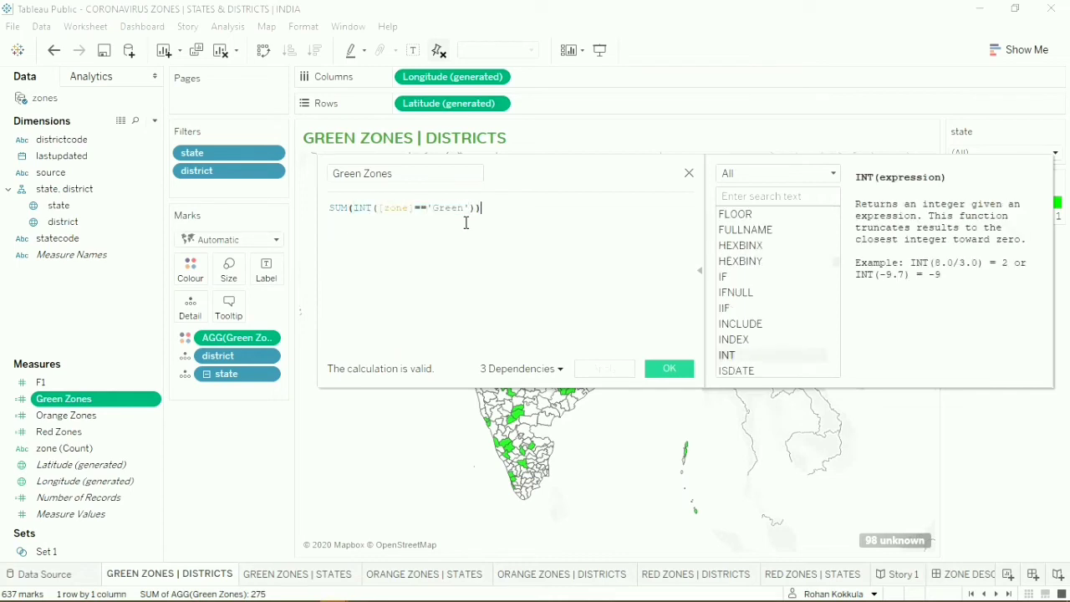
Step: Accept the Green Zones calculation, then review the unrecognised district names in the map's location matching and close the location editor
left_click(666, 372)
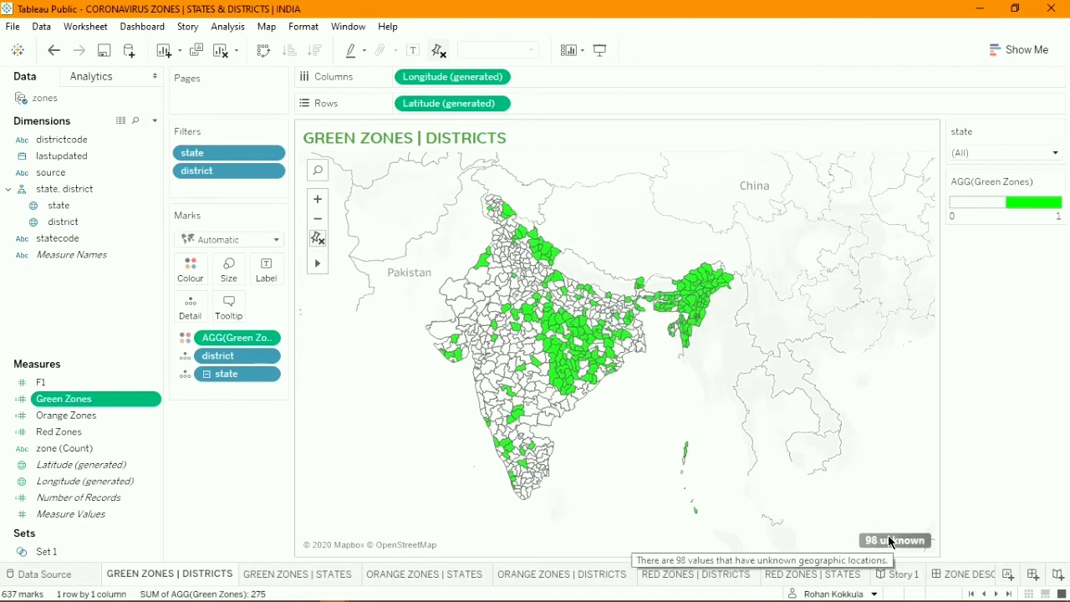
left_click(345, 28)
mouse_move(320, 32)
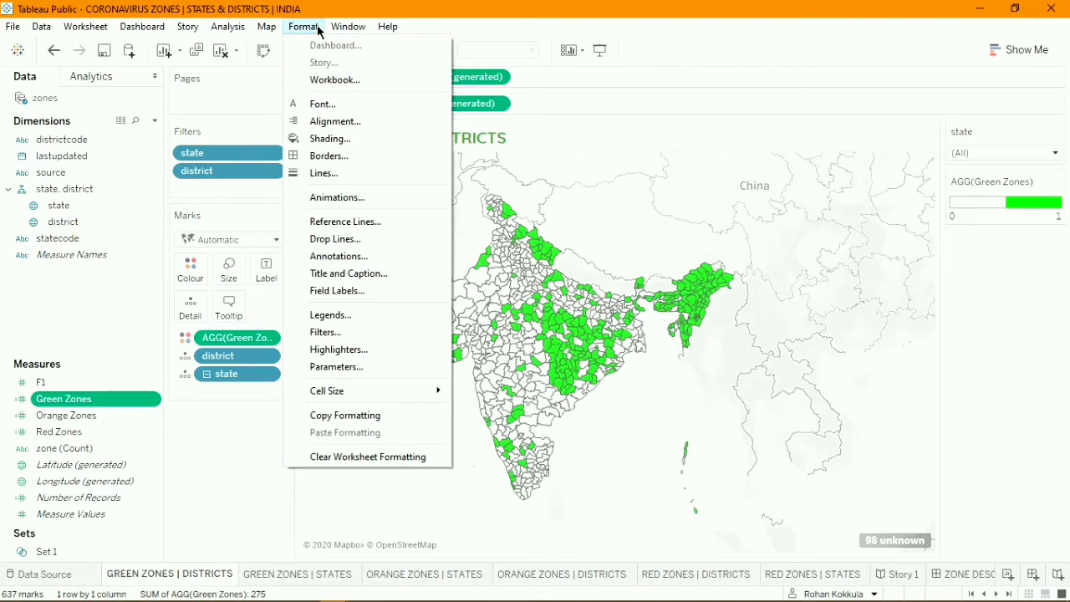
mouse_move(267, 29)
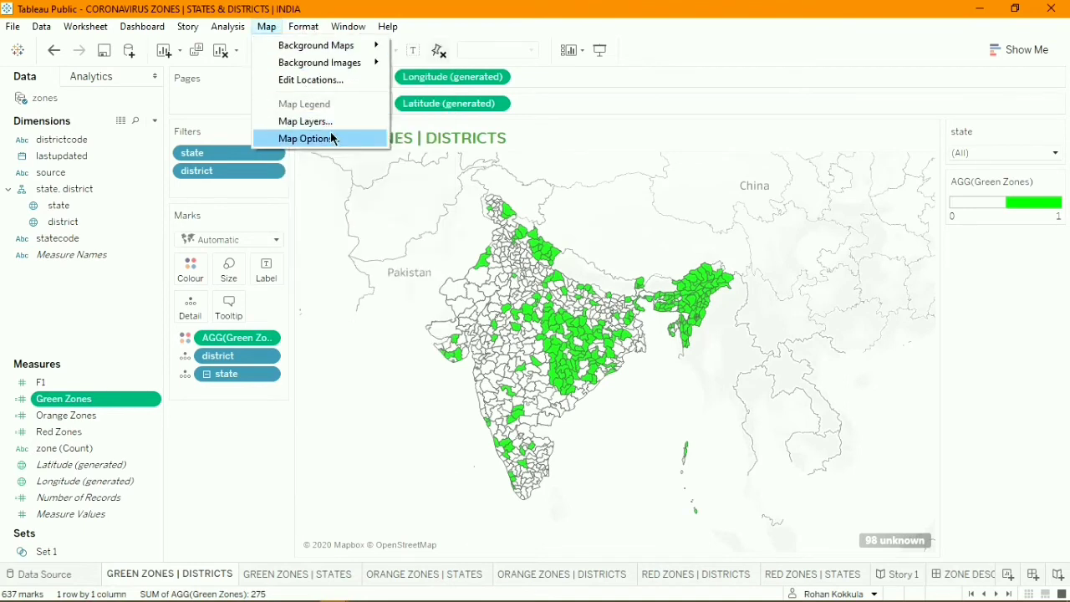
left_click(330, 81)
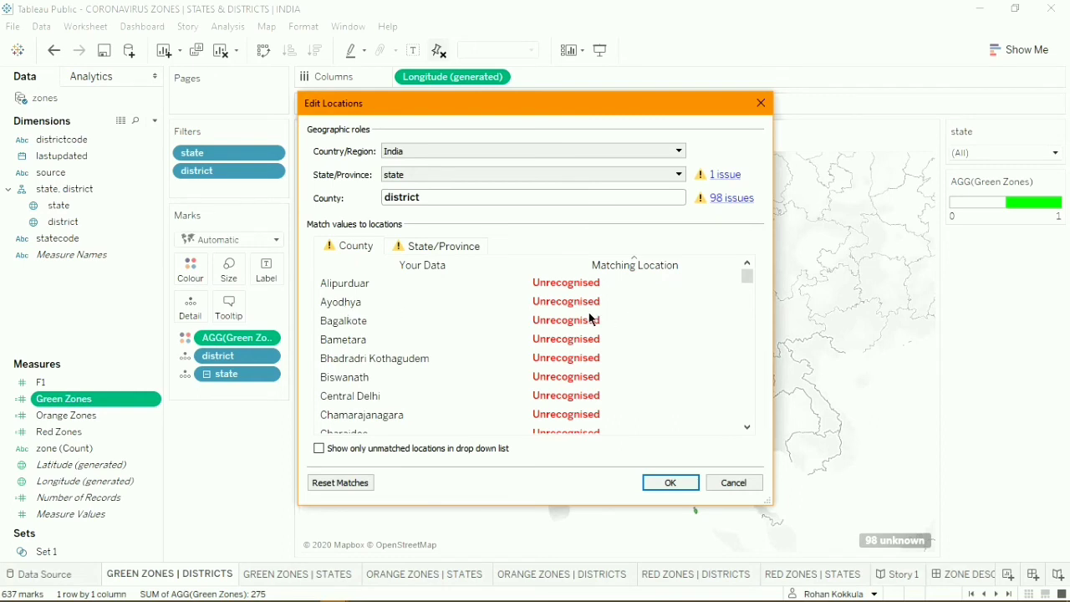
scroll(590, 318, "down", 20)
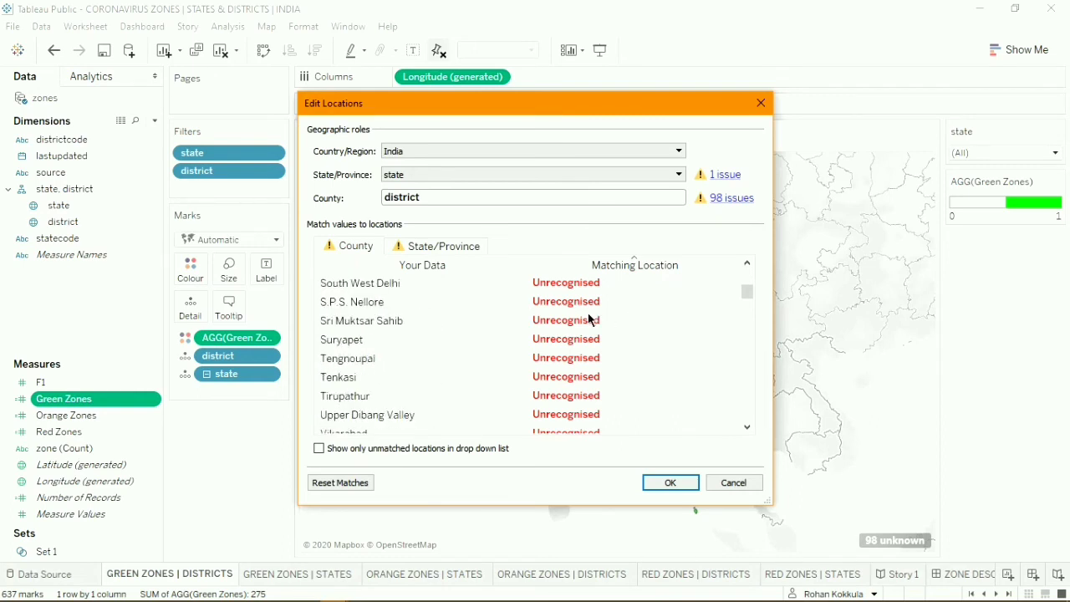
scroll(590, 319, "down", 5)
scroll(589, 319, "up", 1)
scroll(589, 320, "up", 2)
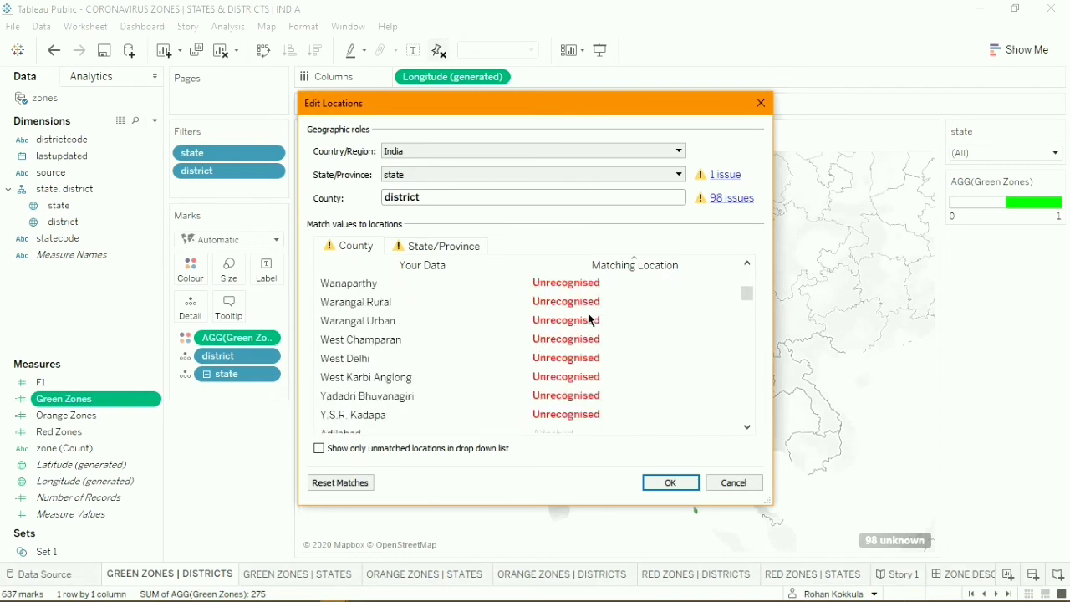
scroll(640, 410, "up", 20)
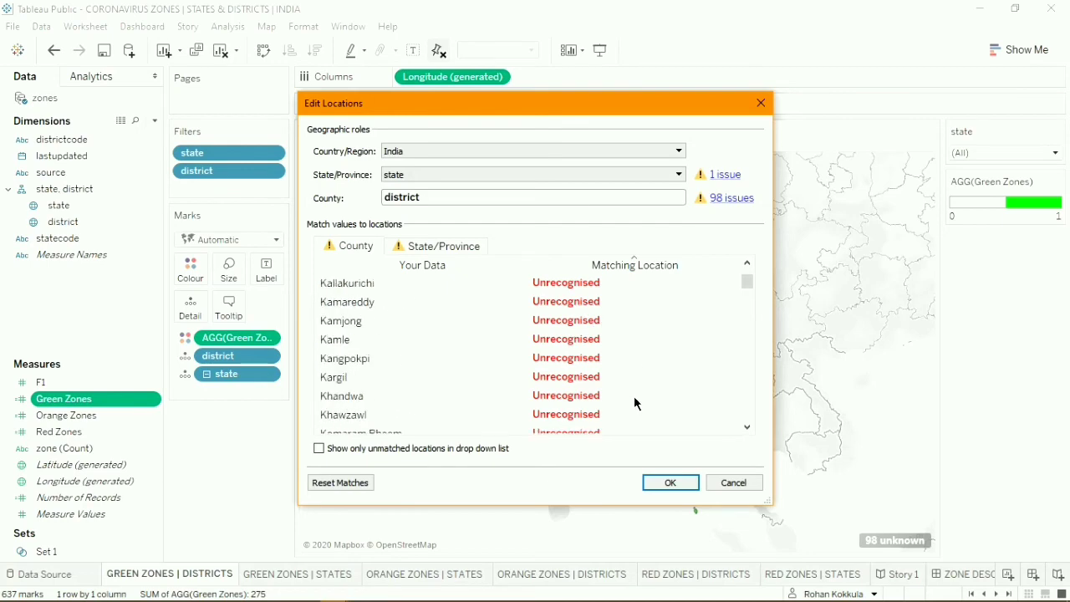
scroll(636, 404, "up", 3)
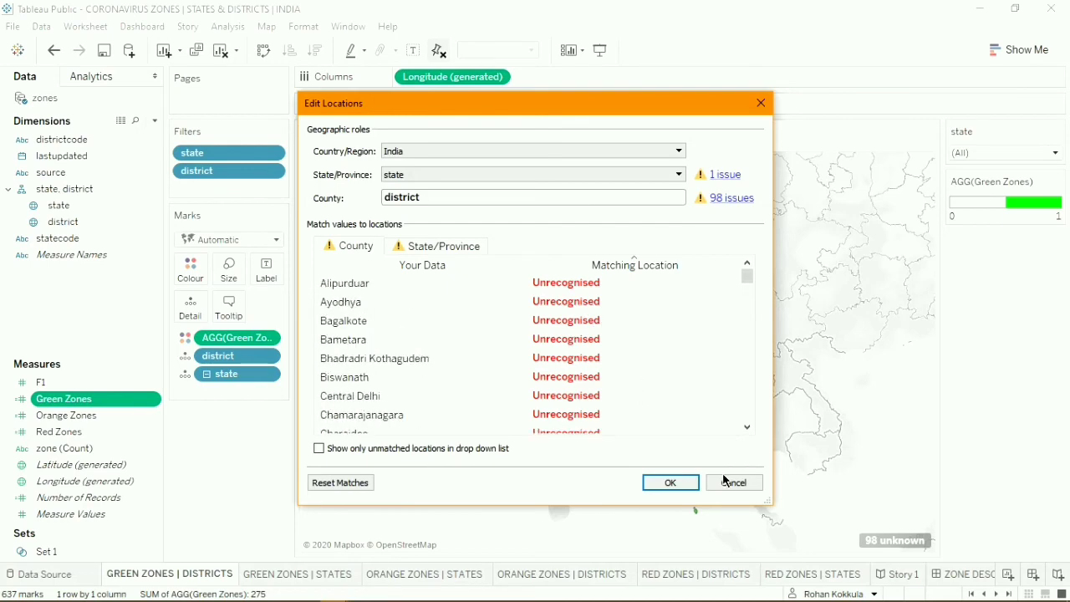
left_click(693, 486)
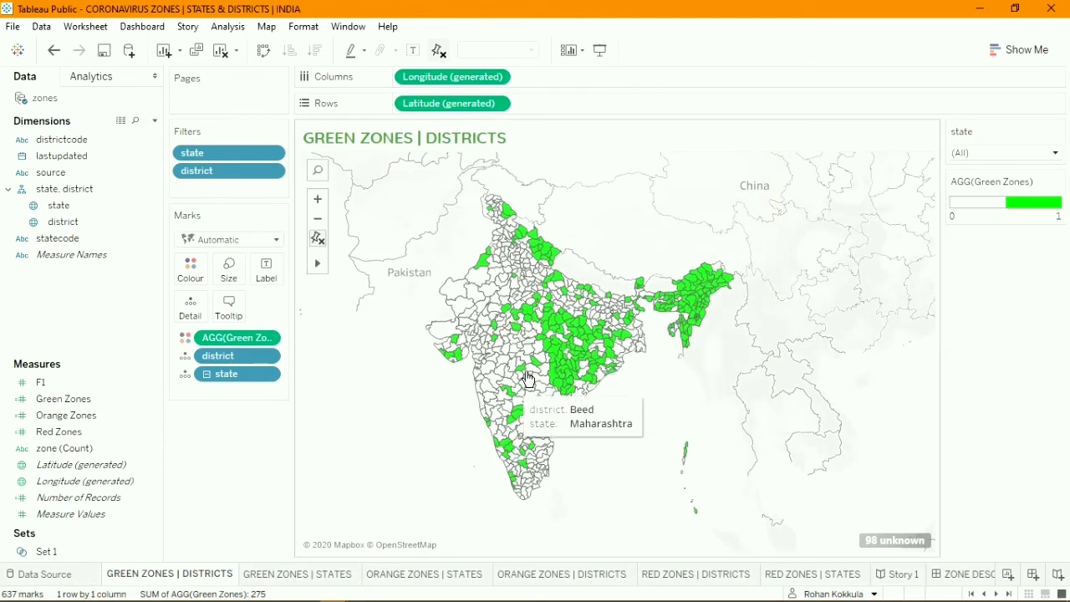
Step: Filter the GREEN ZONES | DISTRICTS map to the state of Maharashtra, inspect its districts, and undo the filter
left_click(1003, 153)
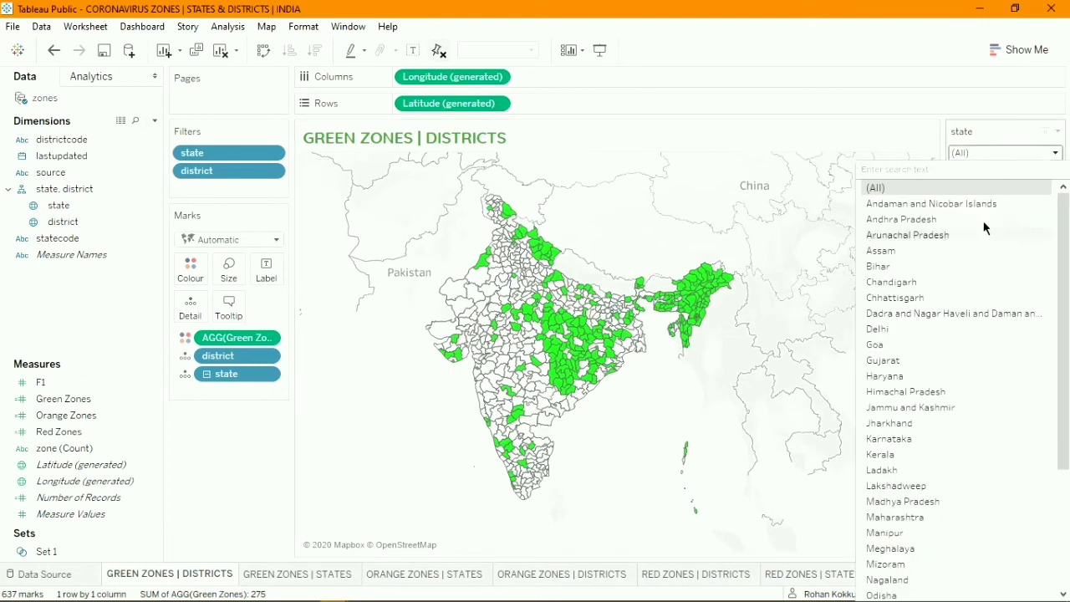
left_click(915, 518)
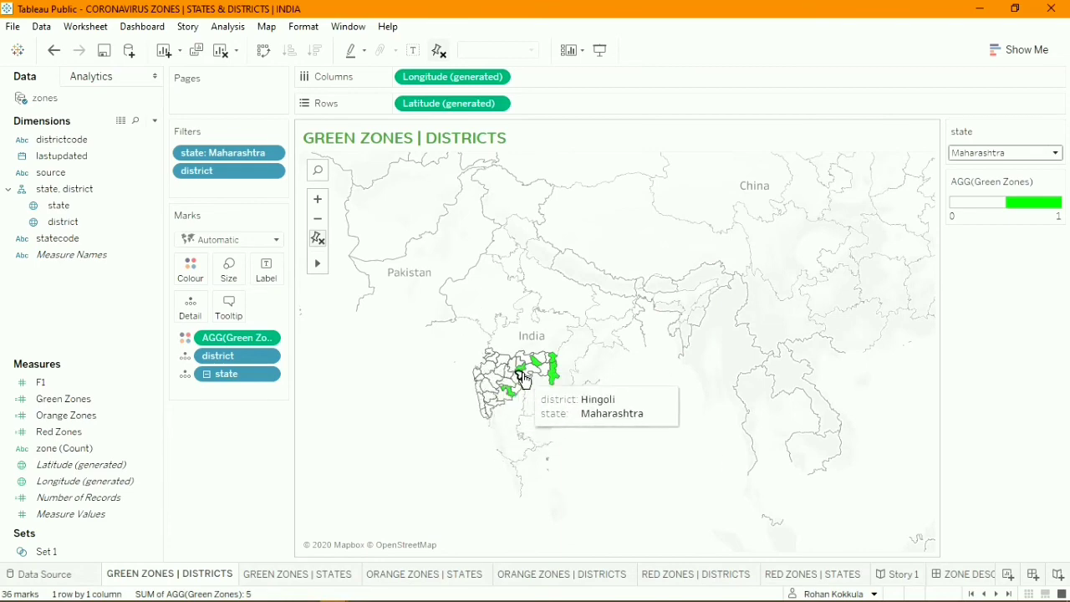
key("ctrl+z")
Step: View the GREEN ZONES | STATES and ORANGE ZONES | STATES maps and check Uttar Pradesh's orange zone count
left_click(291, 573)
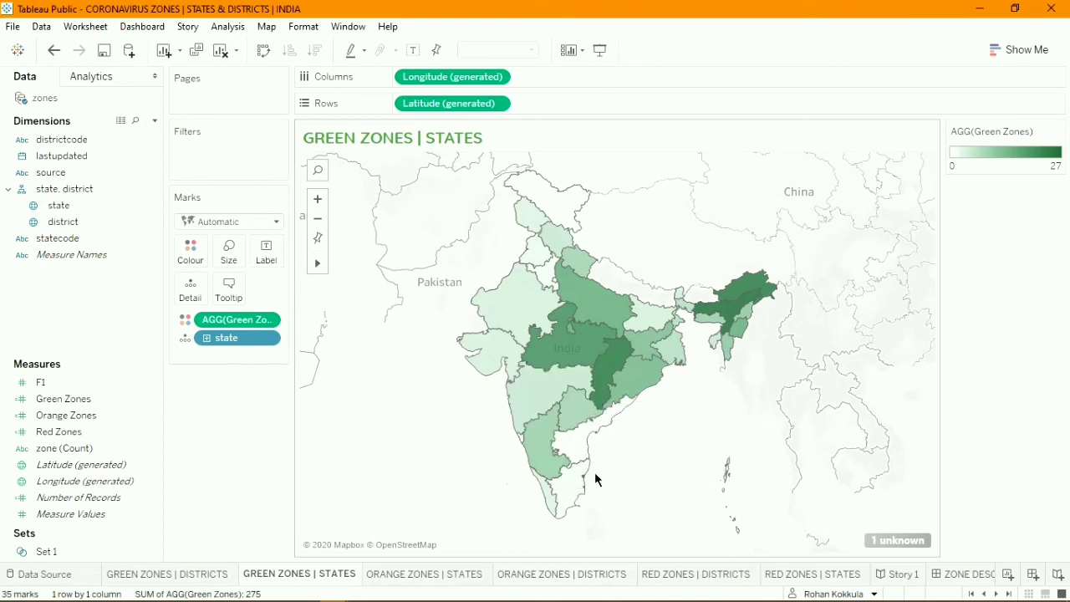
left_click(415, 576)
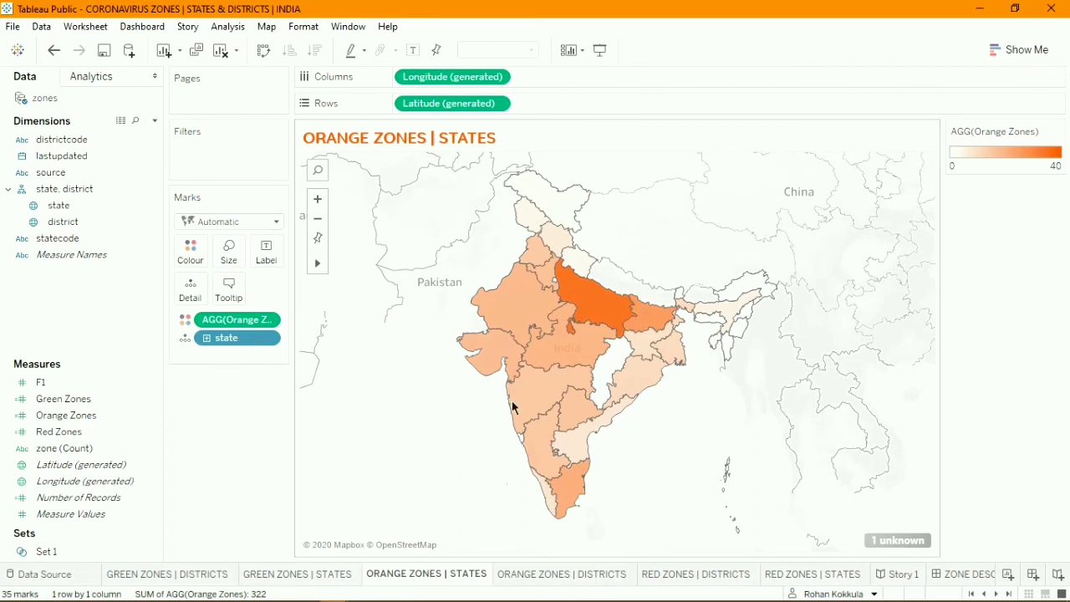
mouse_move(589, 308)
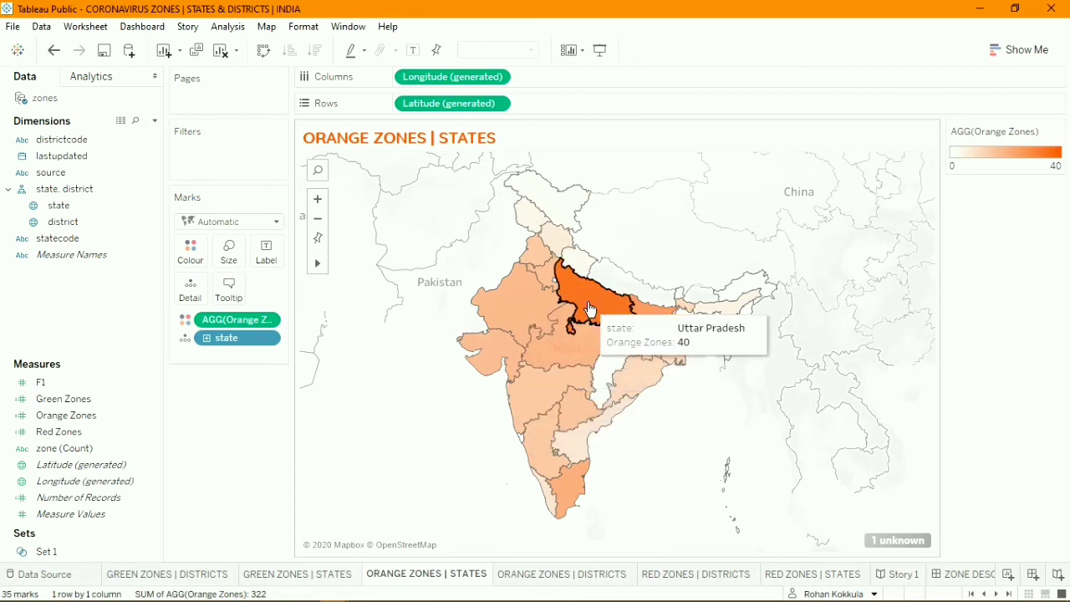
Step: View the RED ZONES | DISTRICTS and RED ZONES | STATES maps and check Maharashtra's red zone count
left_click(694, 577)
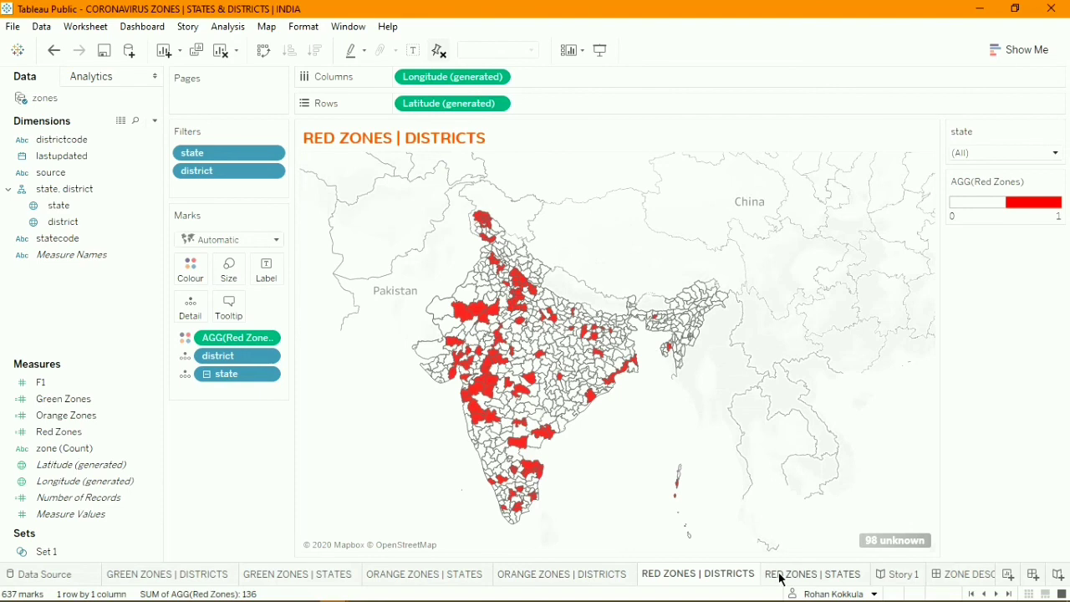
left_click(779, 575)
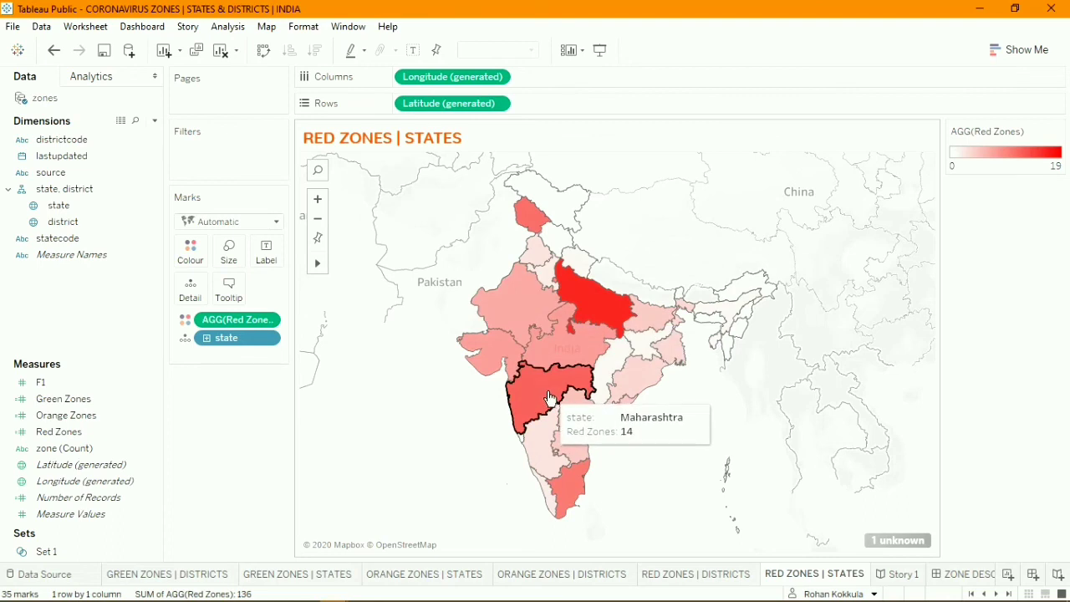
scroll(582, 483, "down", 1)
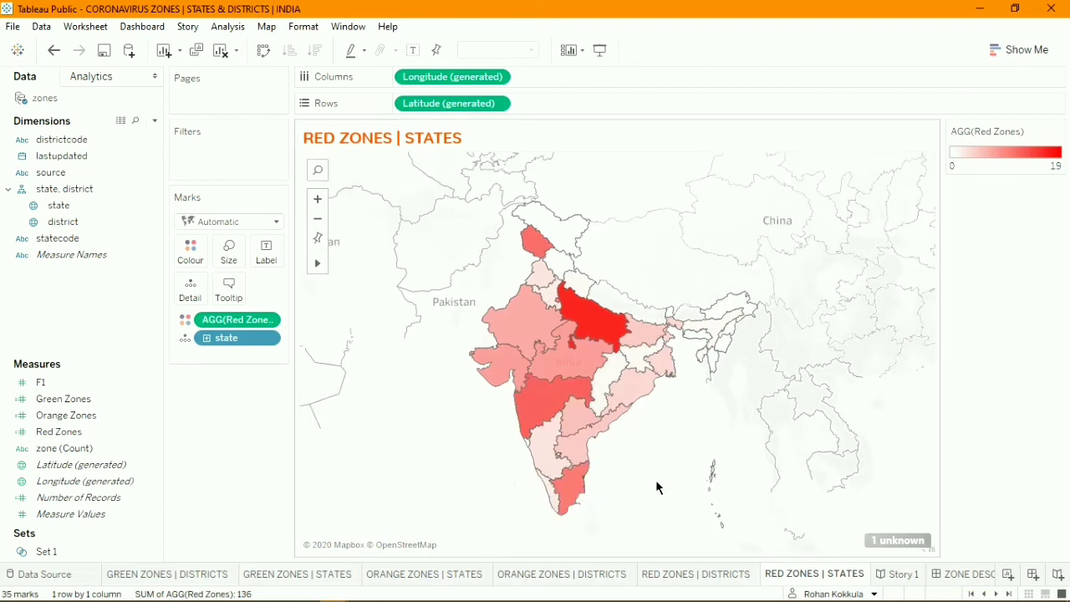
scroll(638, 459, "down", 1)
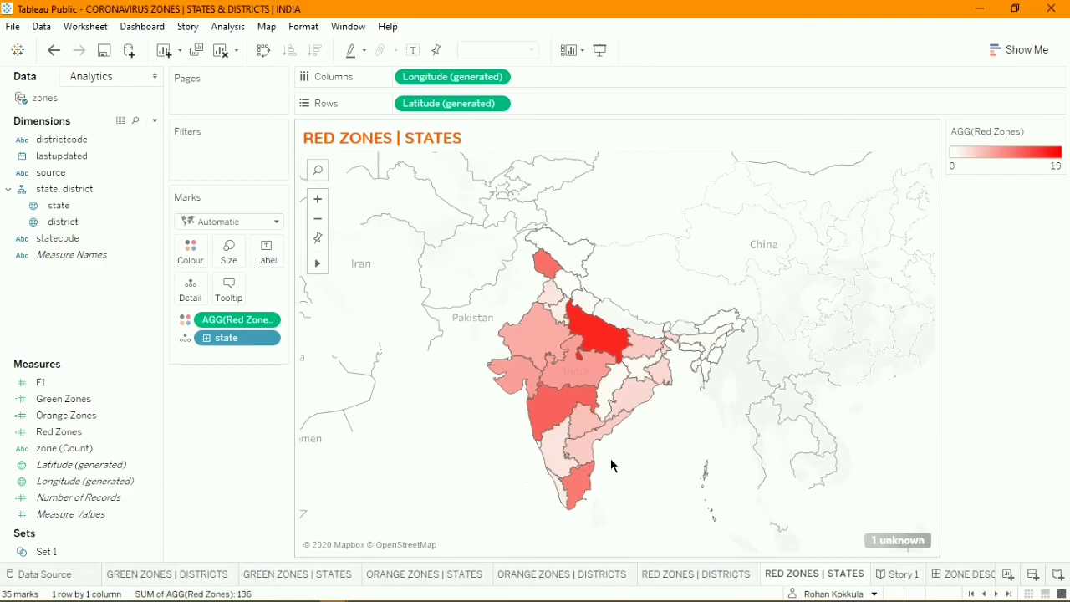